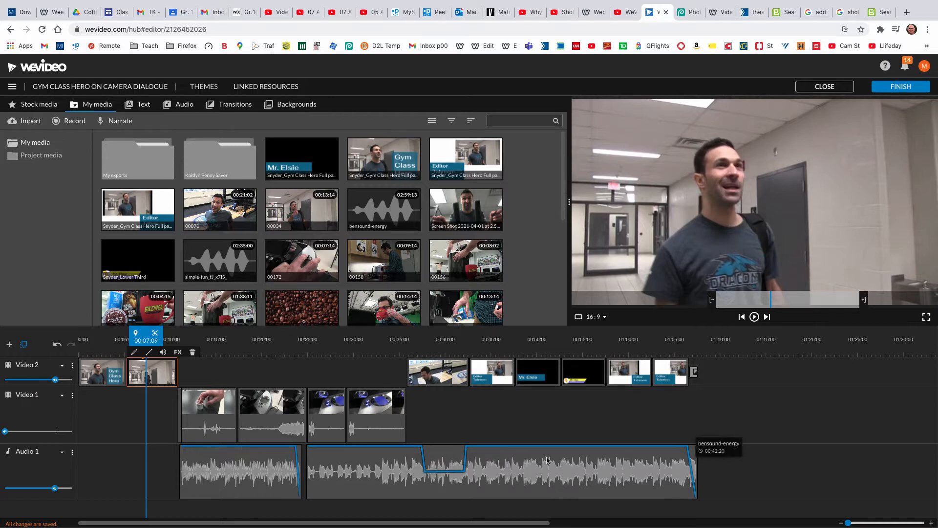
Review the timeline's title, hallway, coffee machine, gym and credit clips, playing part of the gym clip and the ending
{"action": "left_click", "coordinate": [365, 353]}
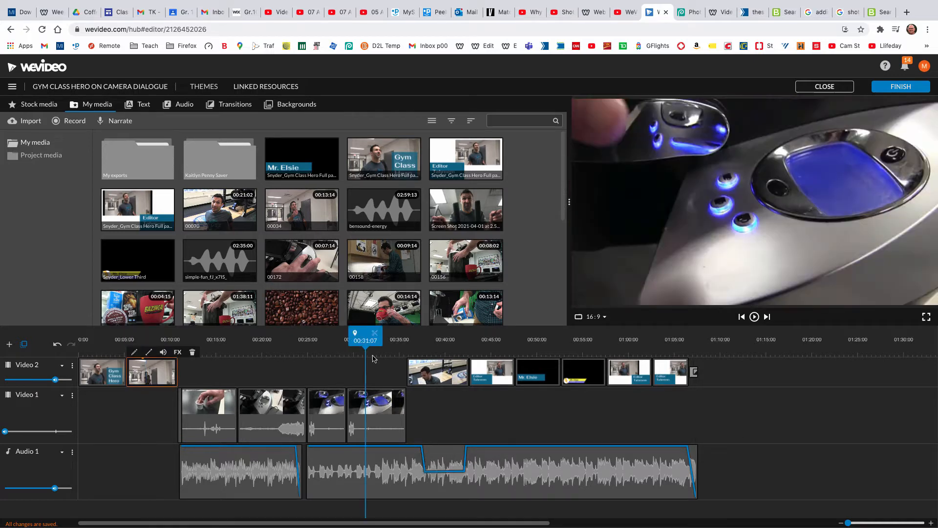
{"action": "left_click_drag", "start_coordinate": [370, 352], "coordinate": [291, 370]}
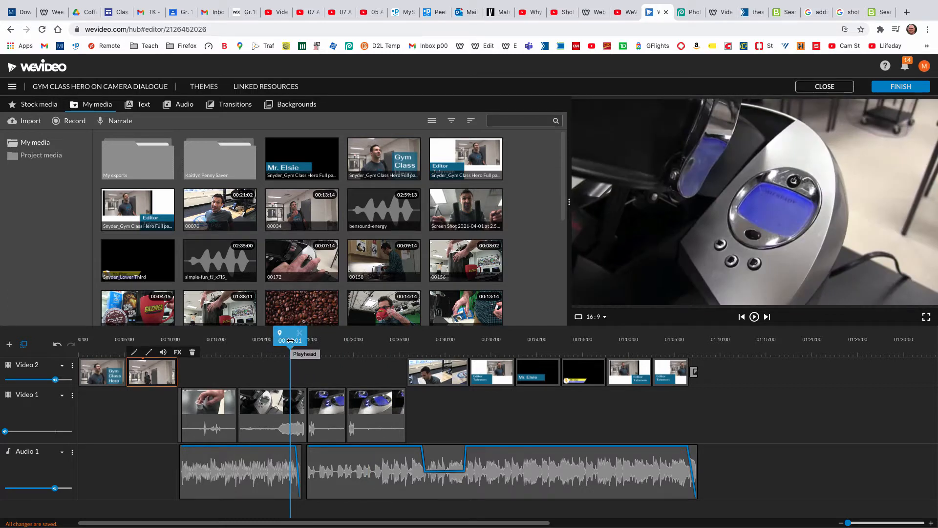
{"action": "left_click", "coordinate": [100, 349]}
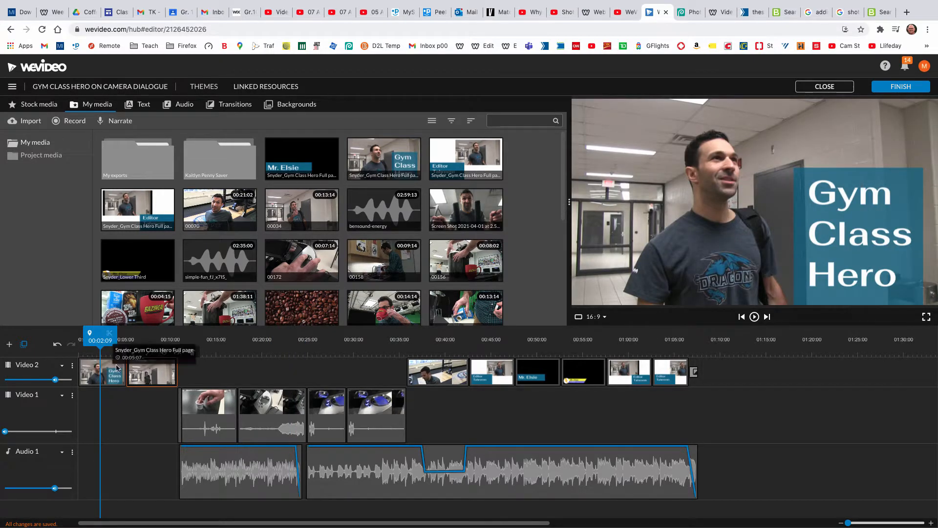
{"action": "left_click", "coordinate": [89, 371]}
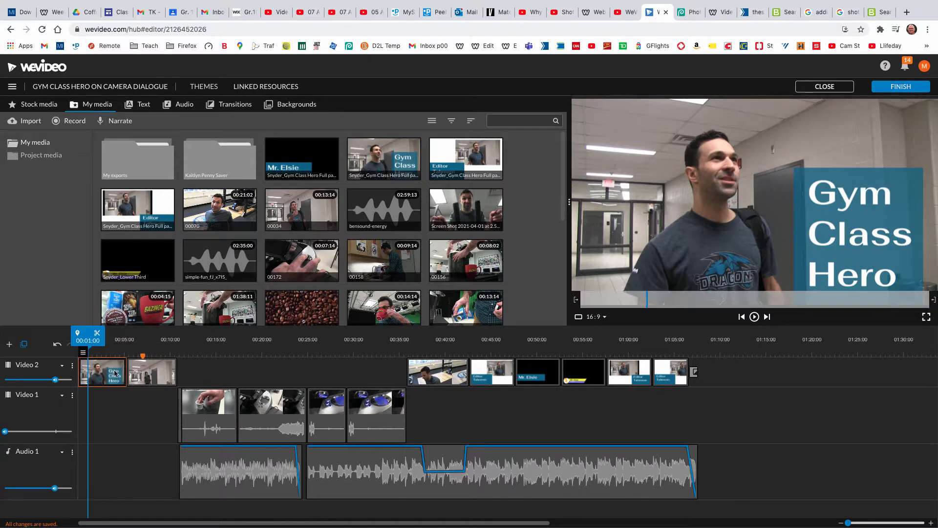
{"action": "left_click", "coordinate": [148, 351]}
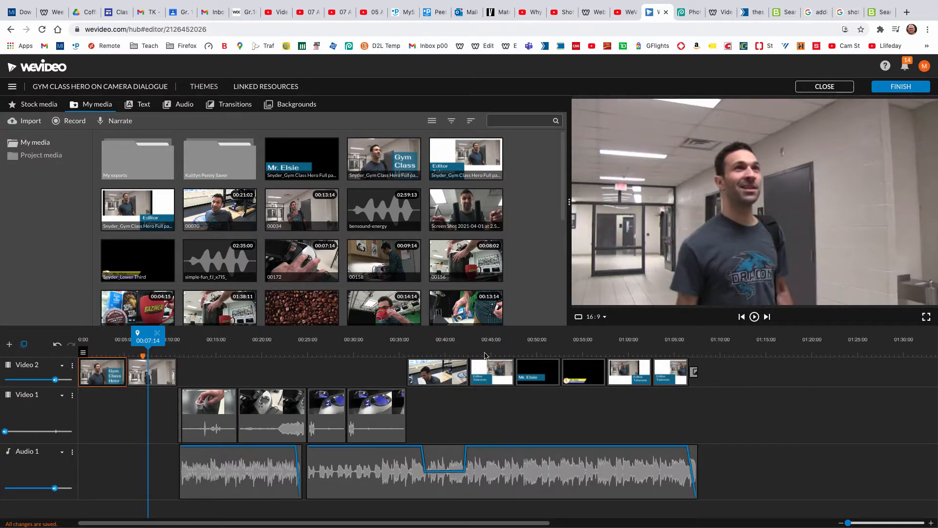
{"action": "left_click", "coordinate": [441, 349]}
{"action": "key", "text": "space"}
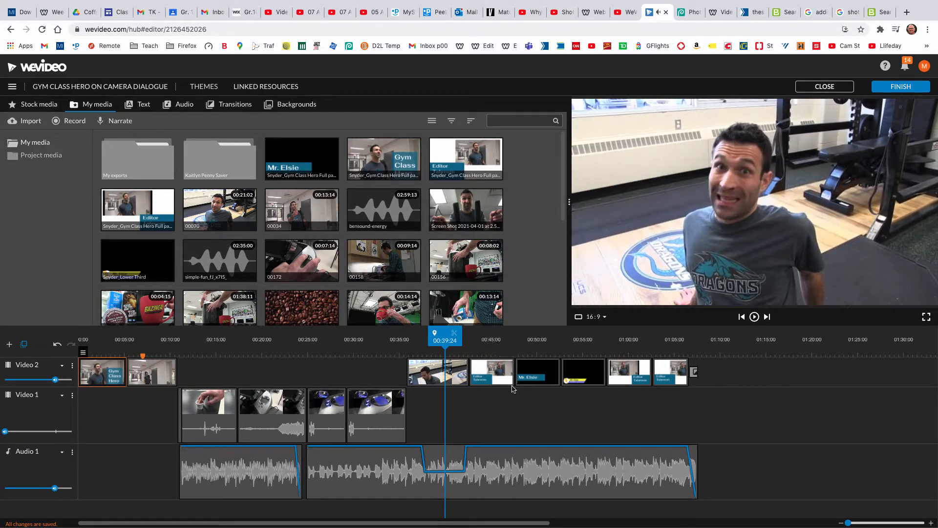
{"action": "left_click", "coordinate": [492, 347]}
{"action": "left_click", "coordinate": [667, 355]}
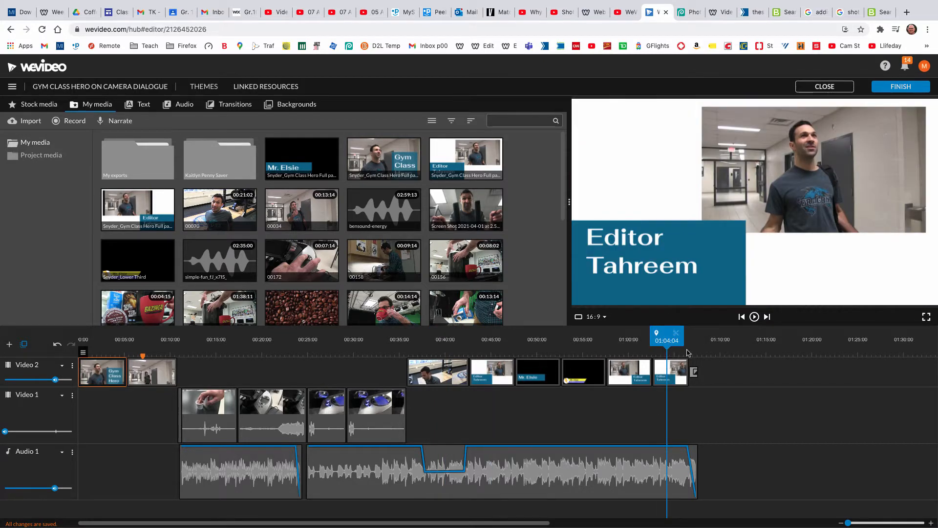
{"action": "key", "text": "space"}
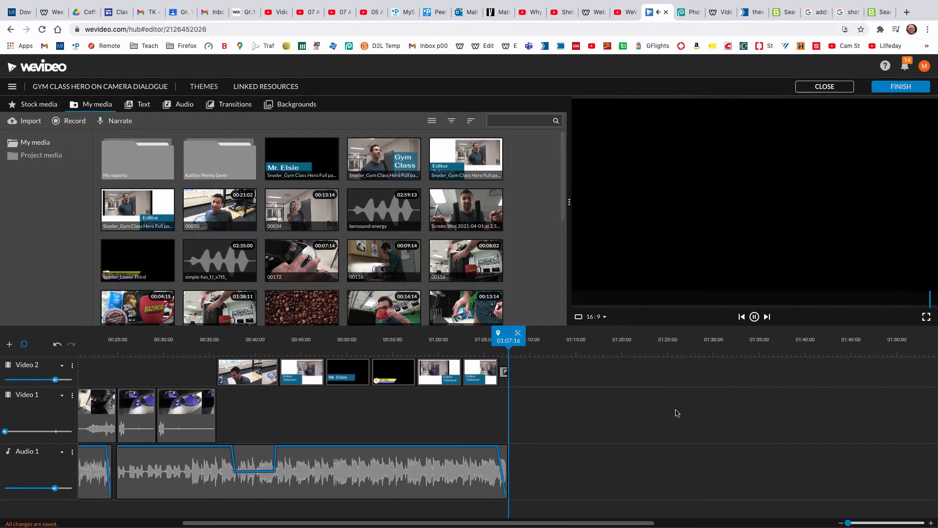
{"action": "key", "text": "space"}
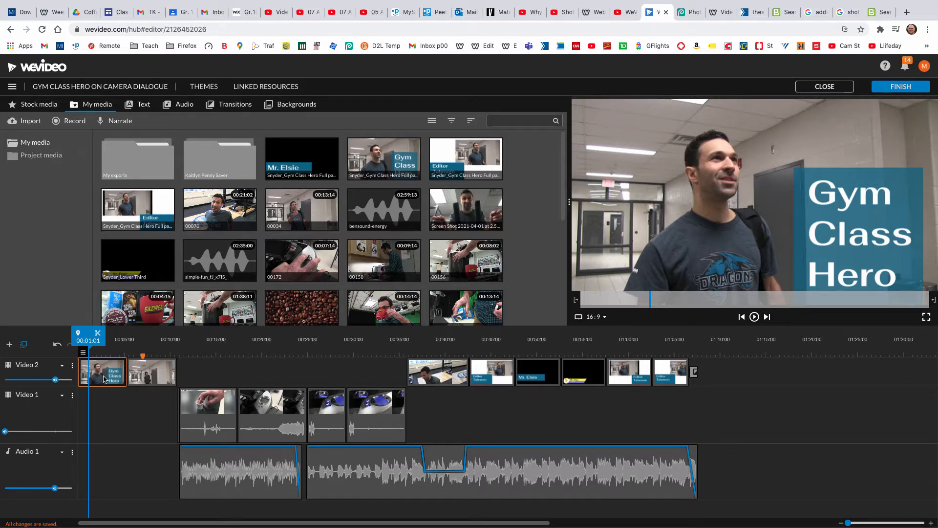
Move all Video 2 clips and credit titles down to Video 1 and remove the closing Dip To Black transition
{"action": "left_click_drag", "start_coordinate": [104, 379], "coordinate": [91, 428]}
{"action": "left_click_drag", "start_coordinate": [165, 373], "coordinate": [163, 408]}
{"action": "left_click_drag", "start_coordinate": [423, 375], "coordinate": [421, 415]}
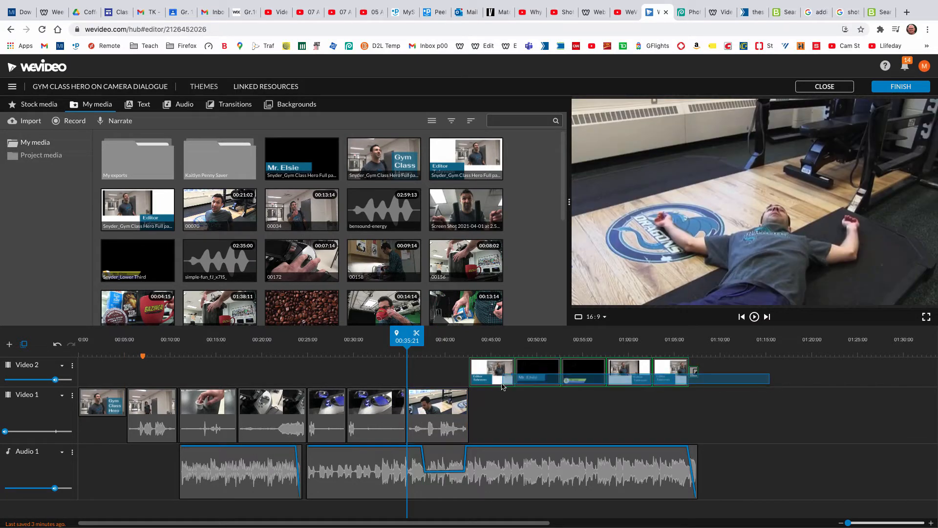
{"action": "left_click_drag", "start_coordinate": [500, 374], "coordinate": [495, 426]}
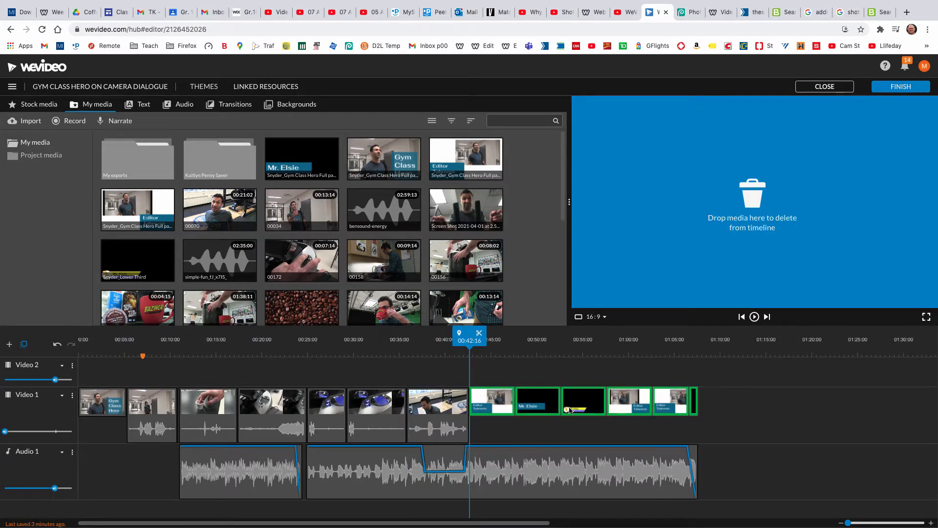
{"action": "left_click_drag", "start_coordinate": [570, 409], "coordinate": [570, 410]}
{"action": "left_click", "coordinate": [695, 405]}
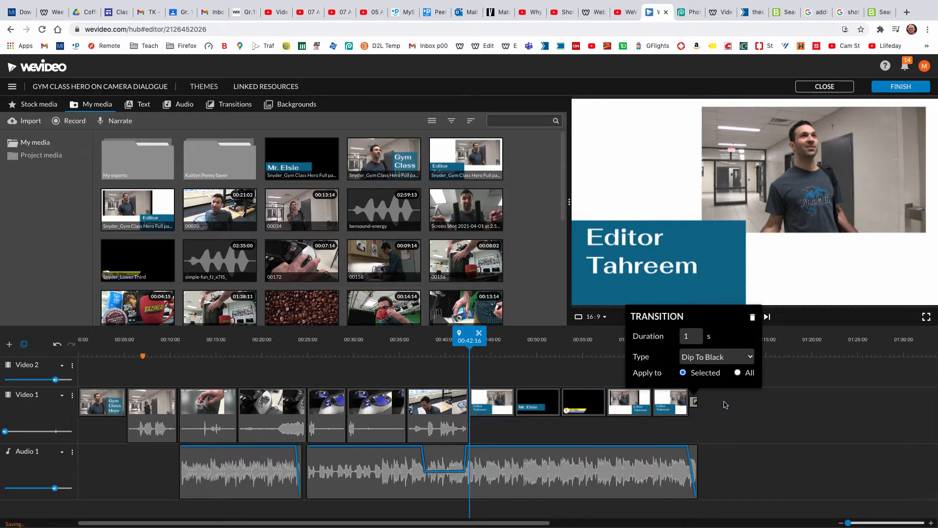
{"action": "left_click", "coordinate": [718, 401]}
Remove the closing fade-out and the volume dip under the gym clip from the bensound-energy music on Audio 1
{"action": "left_click", "coordinate": [693, 484]}
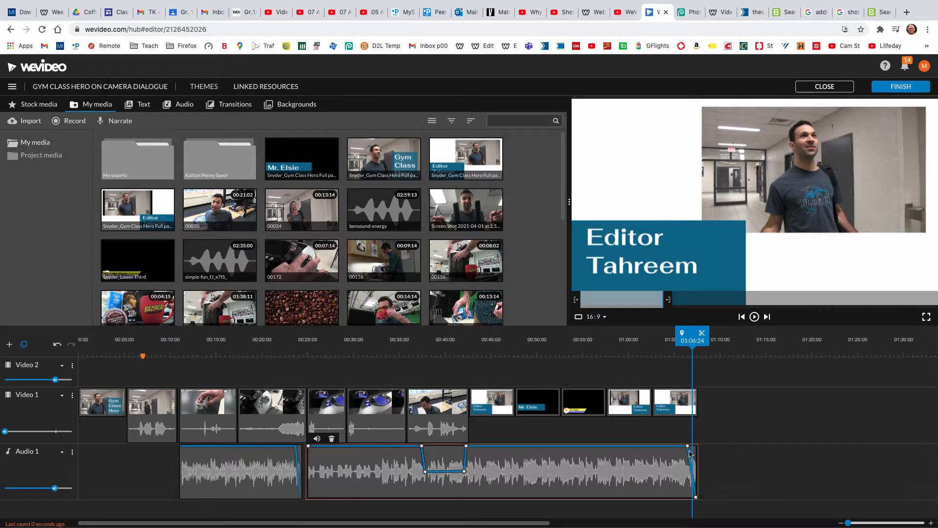
{"action": "mouse_move", "coordinate": [689, 449]}
{"action": "left_mouse_down"}
{"action": "mouse_move", "coordinate": [698, 498]}
{"action": "mouse_move", "coordinate": [699, 447]}
{"action": "left_mouse_up"}
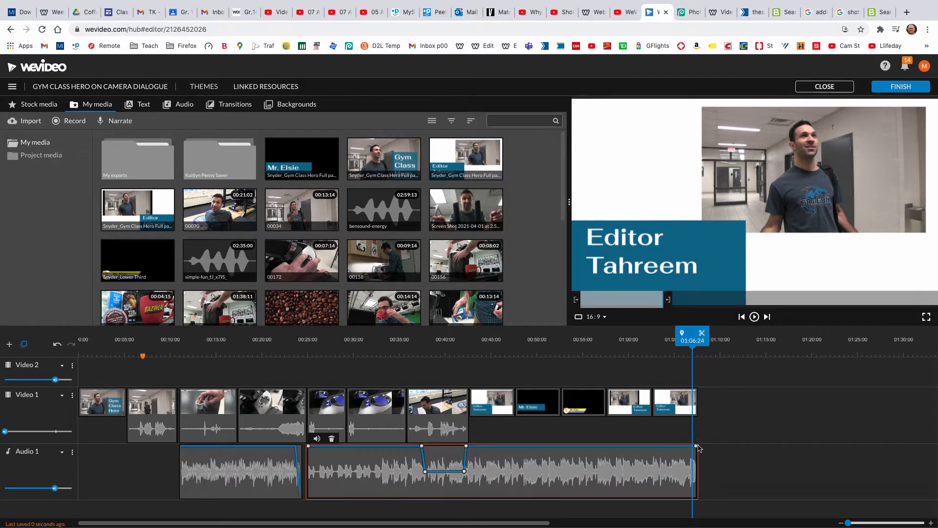
{"action": "left_click", "coordinate": [464, 471]}
{"action": "left_click_drag", "start_coordinate": [425, 472], "coordinate": [422, 450]}
{"action": "left_click", "coordinate": [423, 450]}
{"action": "left_click", "coordinate": [466, 446]}
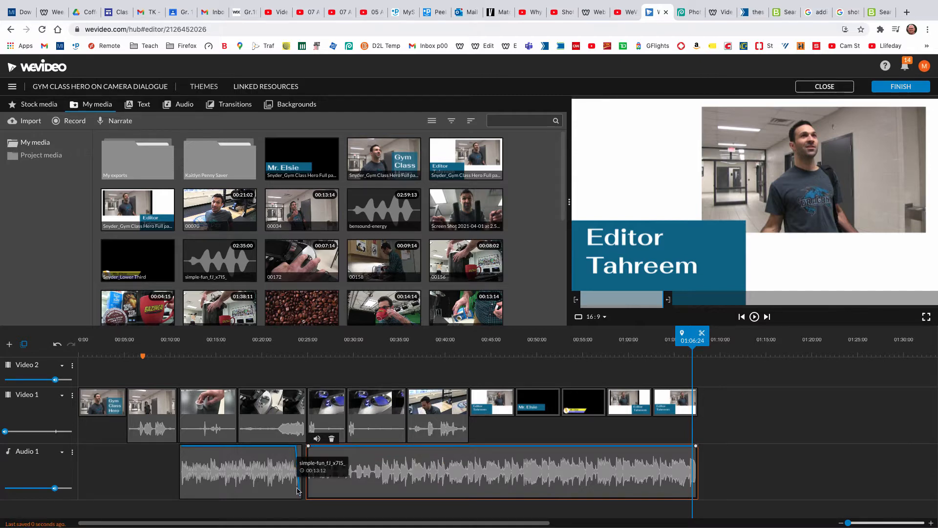
Delete both music clips, bensound-energy and simple-fun, from the Audio 1 track
{"action": "left_click", "coordinate": [282, 485]}
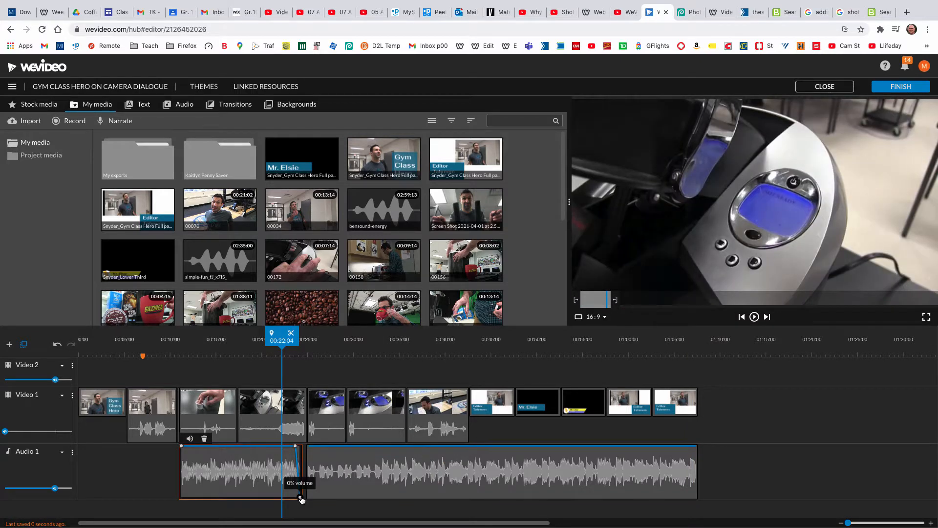
{"action": "left_click", "coordinate": [401, 479]}
{"action": "key", "text": "Delete"}
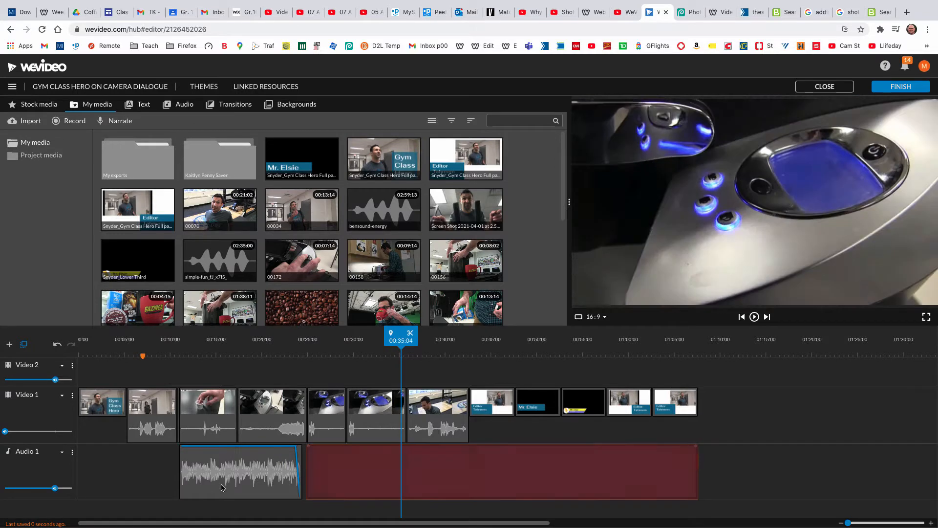
{"action": "left_click", "coordinate": [253, 474]}
{"action": "key", "text": "Delete"}
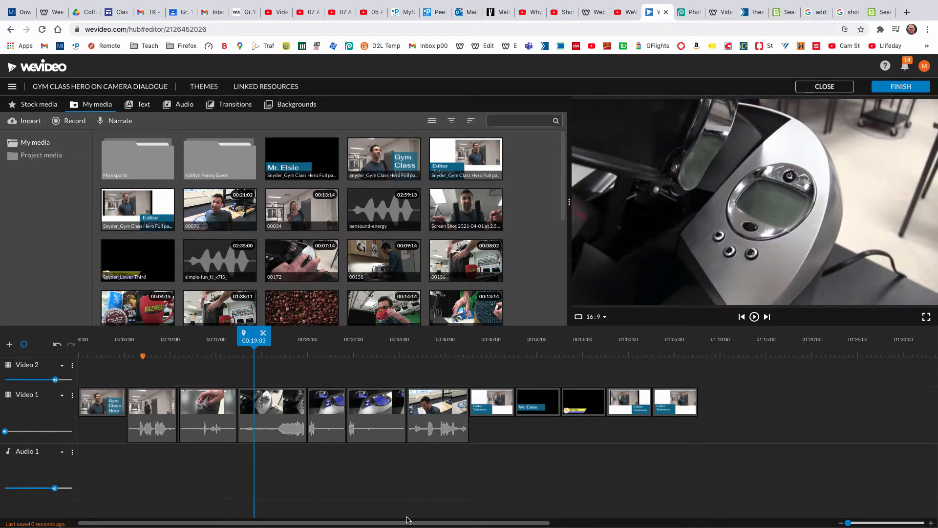
Examine the hallway dialogue clip, the start of the coffee shots and the gym clip, playing the gym dialogue
{"action": "left_click", "coordinate": [148, 350]}
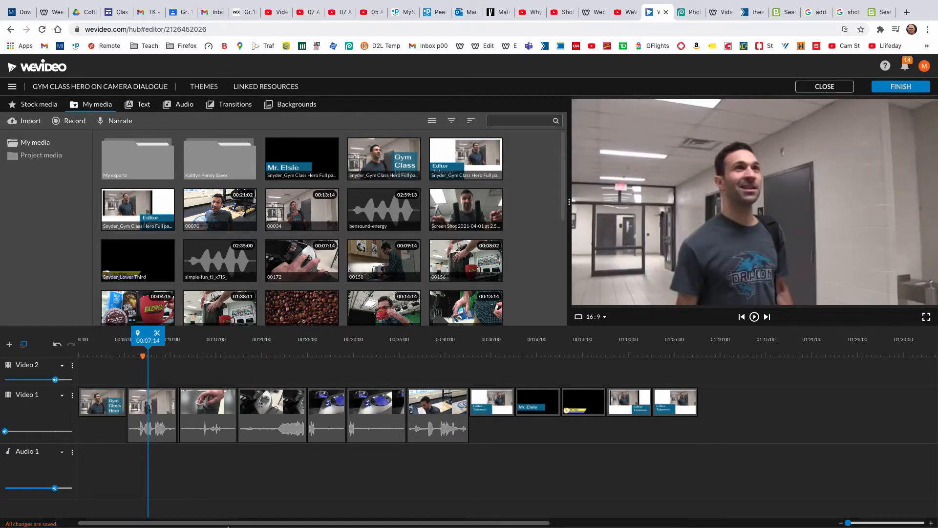
{"action": "mouse_move", "coordinate": [229, 526]}
{"action": "left_click", "coordinate": [180, 355]}
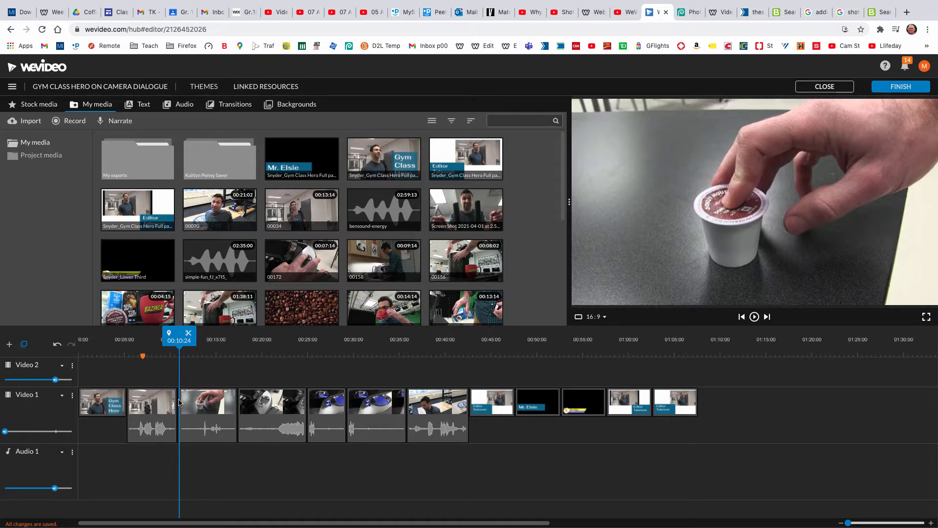
{"action": "left_click_drag", "start_coordinate": [179, 403], "coordinate": [153, 426]}
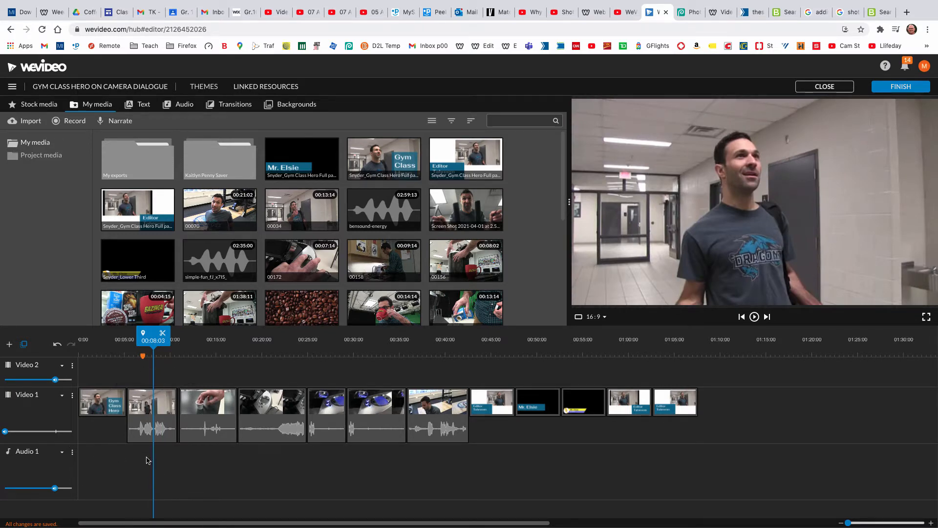
{"action": "left_click", "coordinate": [180, 356]}
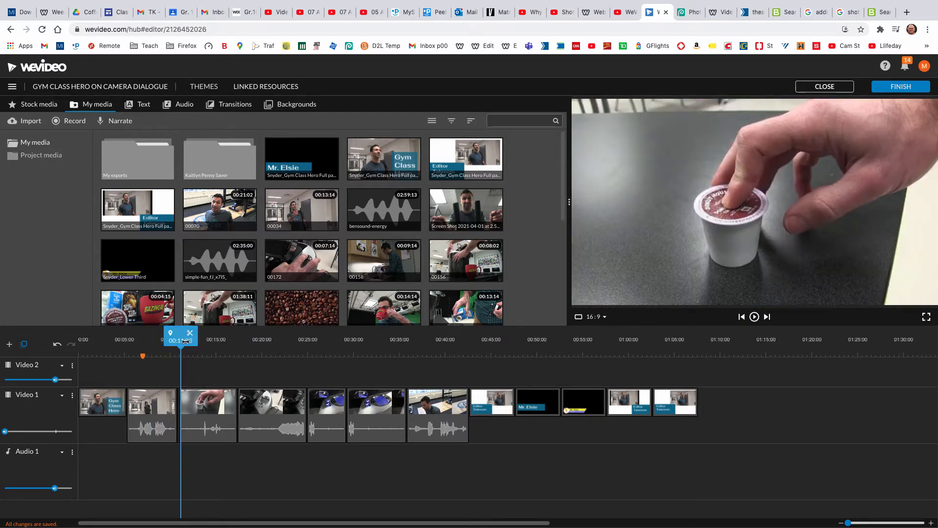
{"action": "left_click_drag", "start_coordinate": [180, 340], "coordinate": [409, 421]}
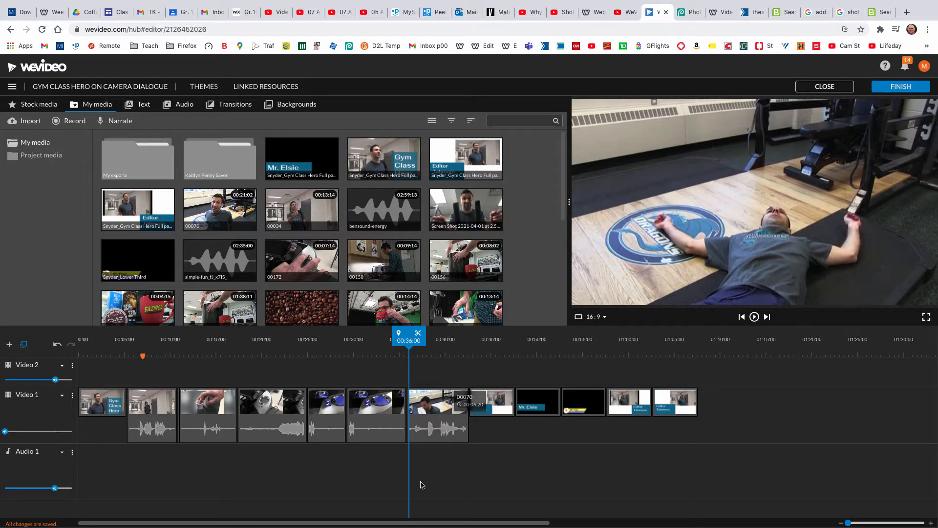
{"action": "key", "text": "space"}
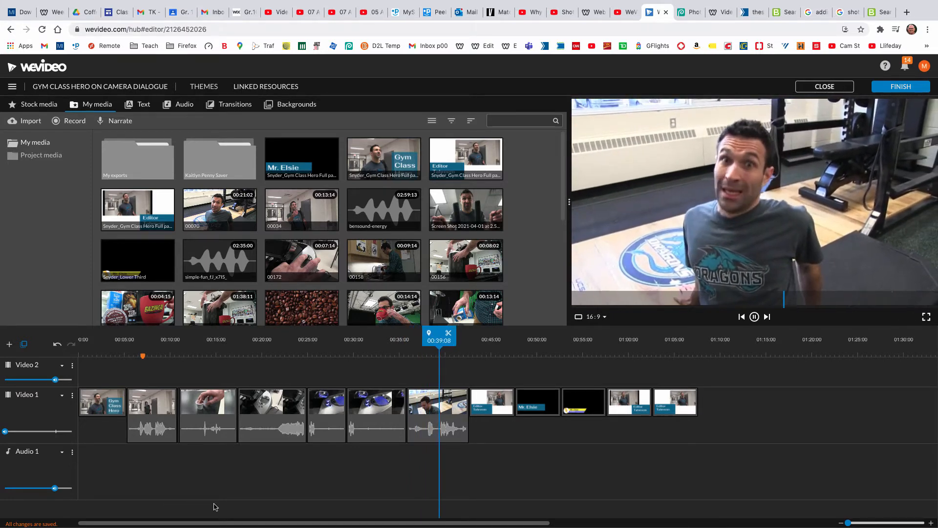
{"action": "key", "text": "space"}
Raise the Video 1 track volume to 99% and play the gym clip to check its dialogue
{"action": "left_click_drag", "start_coordinate": [5, 431], "coordinate": [54, 432]}
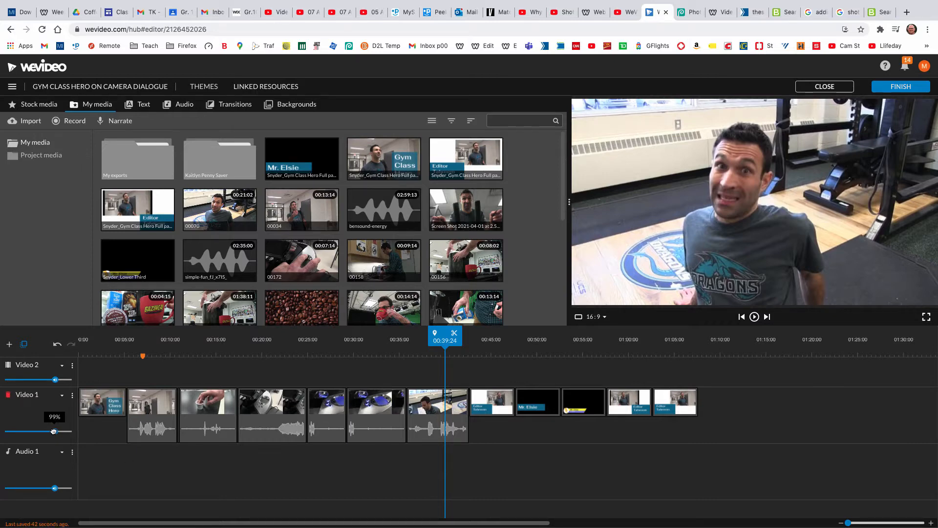
{"action": "key", "text": "space"}
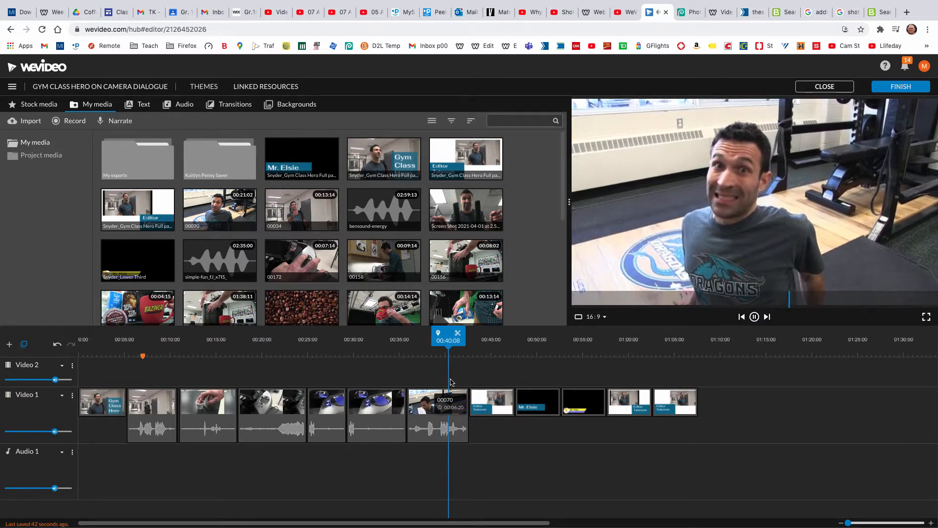
{"action": "key", "text": "space"}
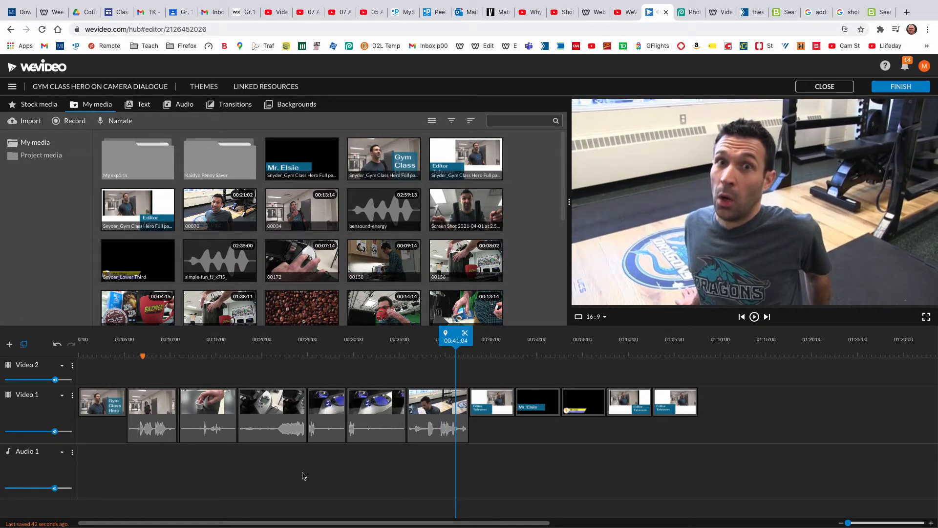
Delete the empty Video 2 track and add a new video track named Video 2 above Video 1
{"action": "left_click", "coordinate": [12, 366]}
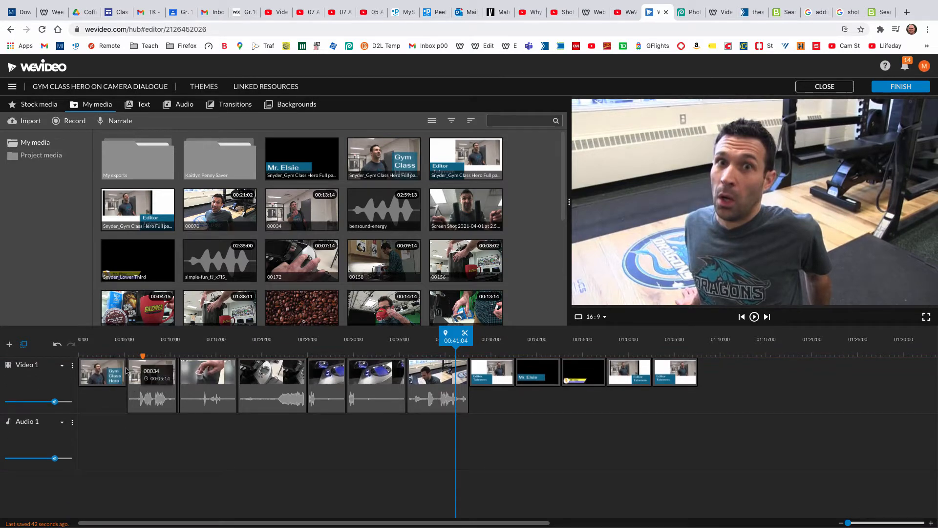
{"action": "left_click", "coordinate": [156, 383]}
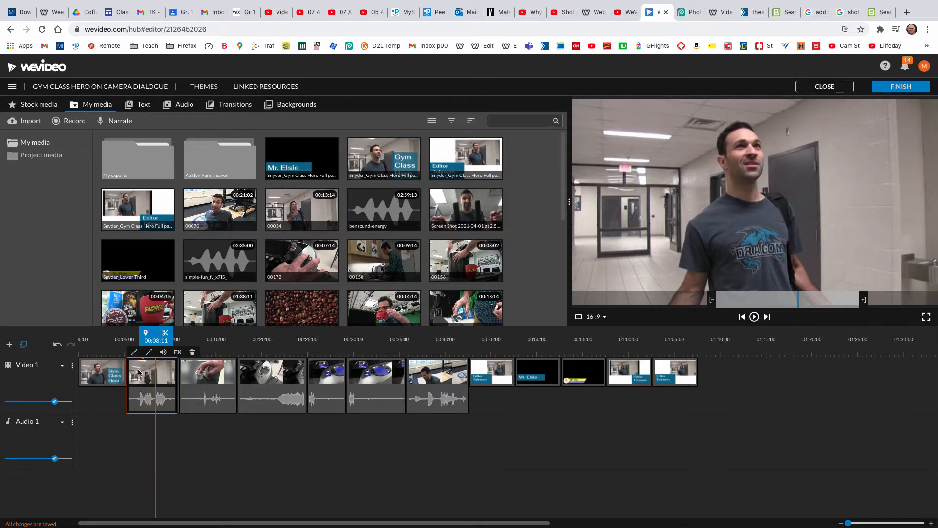
{"action": "left_click", "coordinate": [497, 372]}
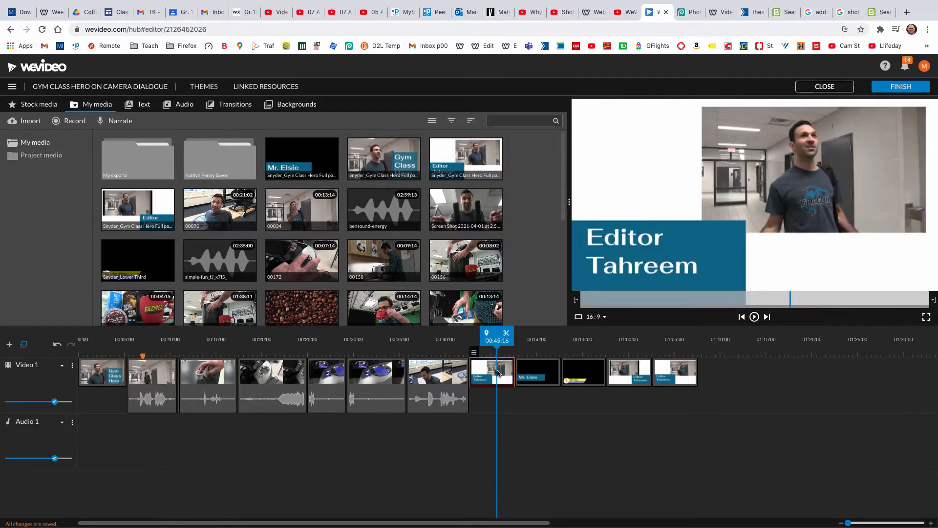
{"action": "left_click", "coordinate": [448, 380]}
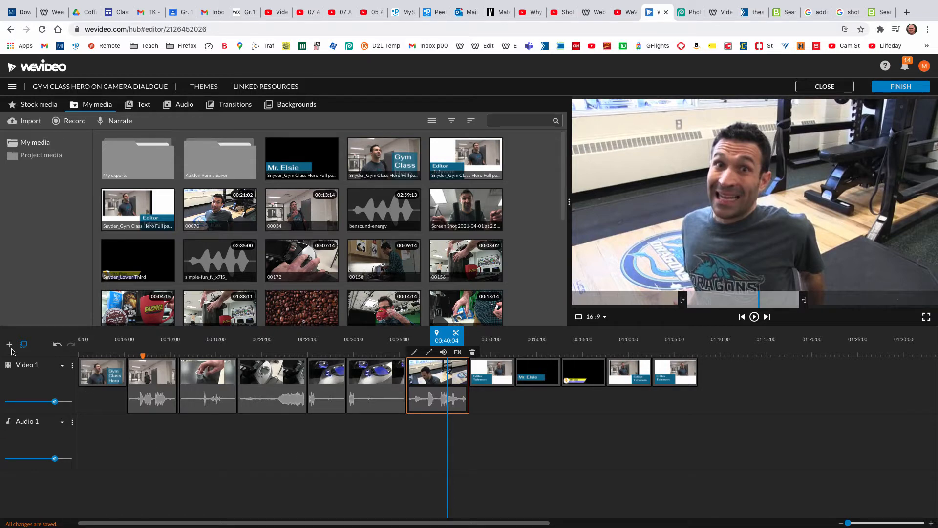
{"action": "left_click", "coordinate": [9, 345]}
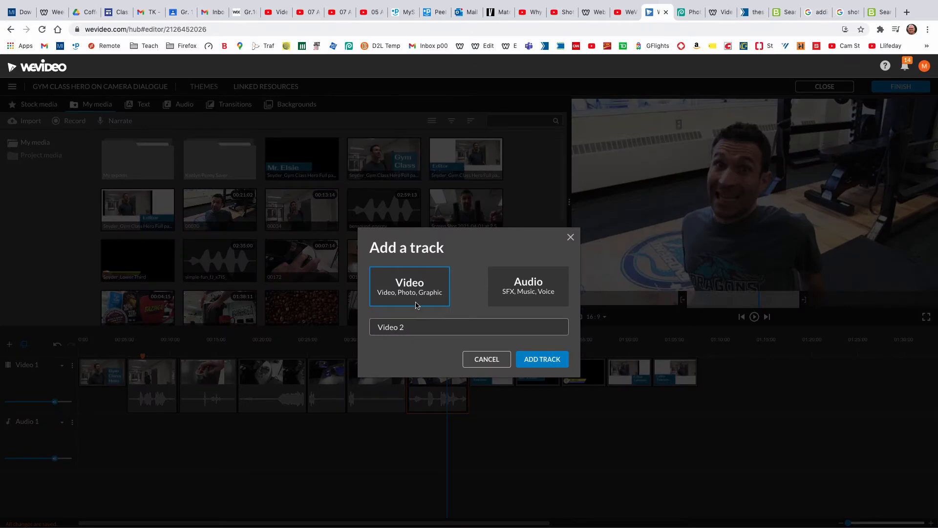
{"action": "left_click", "coordinate": [542, 359]}
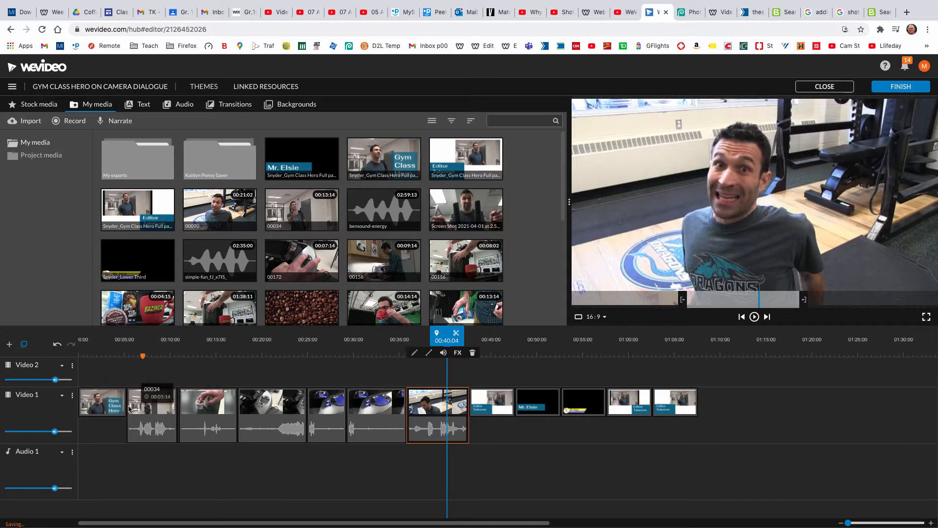
Move the Gym Class Hero title card, the hallway clip 00034 and the gym clip 00070 from Video 1 straight up to Video 2
{"action": "left_click", "coordinate": [139, 415]}
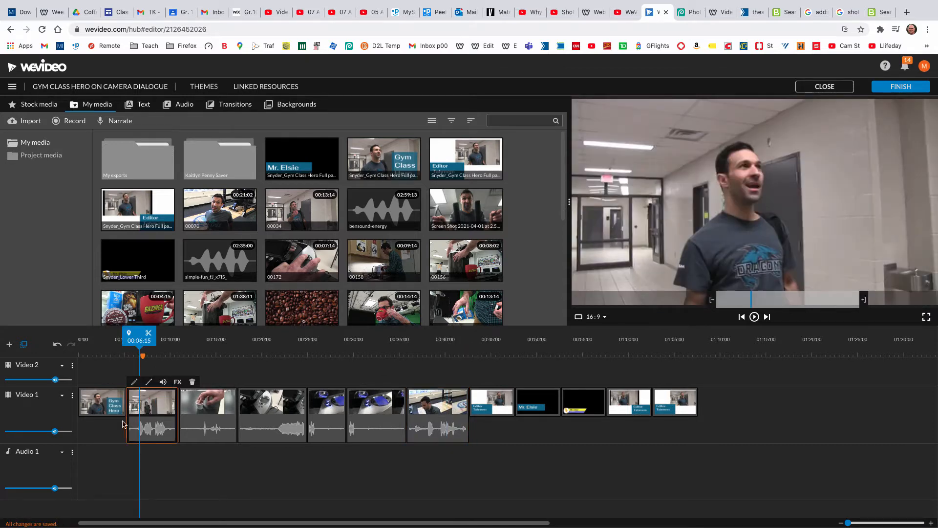
{"action": "left_click", "coordinate": [112, 419], "text": "shift"}
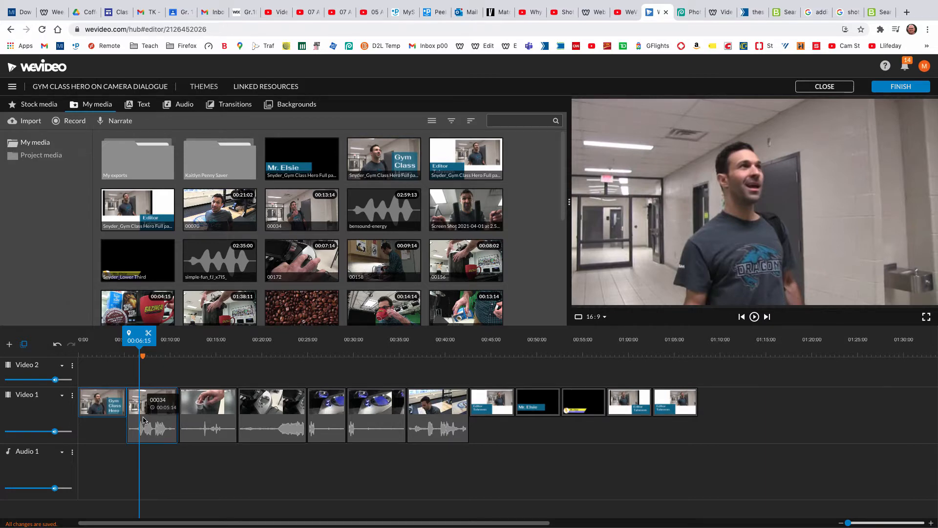
{"action": "left_click_drag", "start_coordinate": [143, 419], "coordinate": [144, 381]}
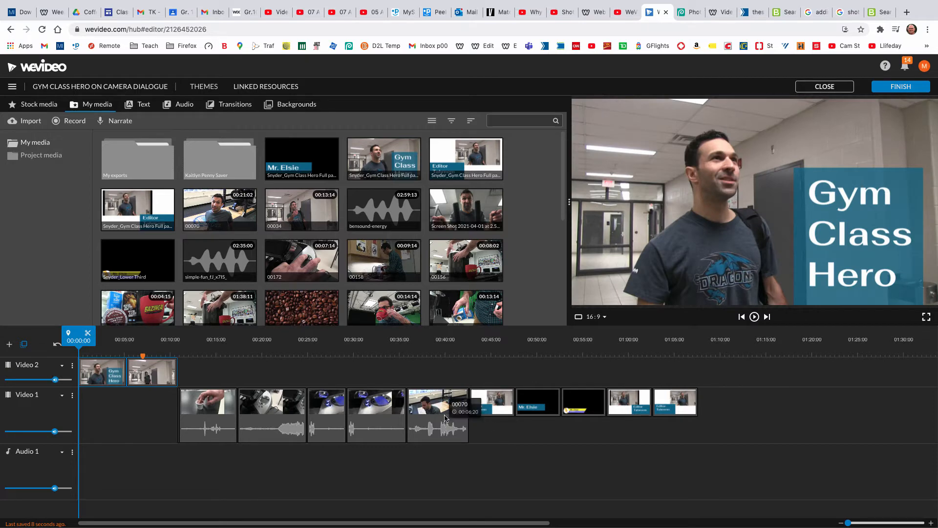
{"action": "left_click", "coordinate": [442, 418]}
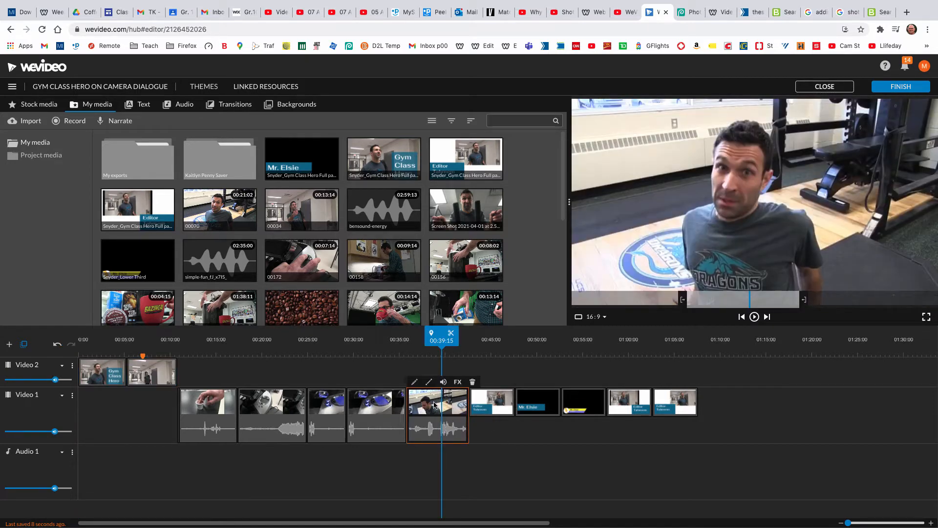
{"action": "left_click_drag", "start_coordinate": [435, 404], "coordinate": [420, 377]}
{"action": "mouse_move", "coordinate": [435, 377]}
{"action": "left_mouse_down"}
{"action": "mouse_move", "coordinate": [434, 410]}
{"action": "mouse_move", "coordinate": [435, 378]}
{"action": "left_mouse_up"}
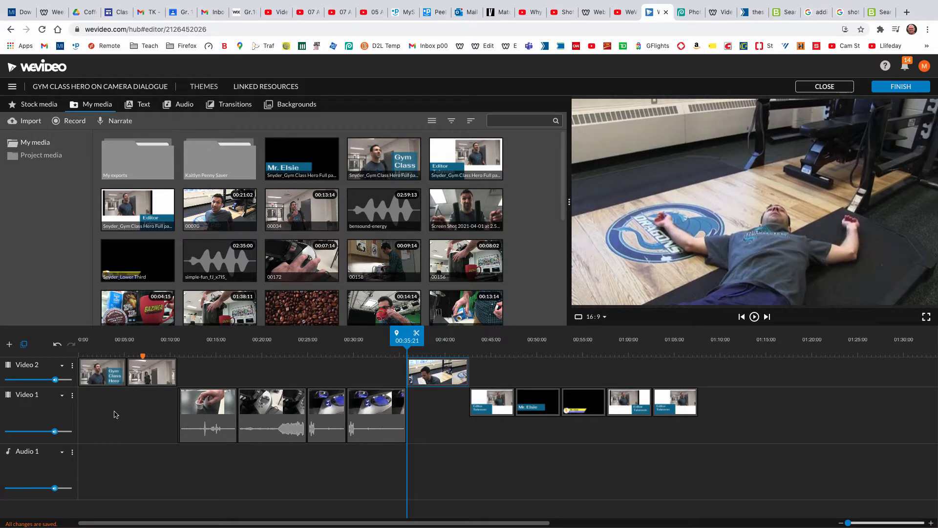
Lower the volume of the whole Video 1 track to its minimum
{"action": "mouse_move", "coordinate": [54, 430]}
{"action": "left_click_drag", "start_coordinate": [55, 432], "coordinate": [3, 431]}
Check the audio level settings of hallway clip 00034 and gym clip 00070, saving each, and look over both clips on Video 2
{"action": "left_click", "coordinate": [155, 381]}
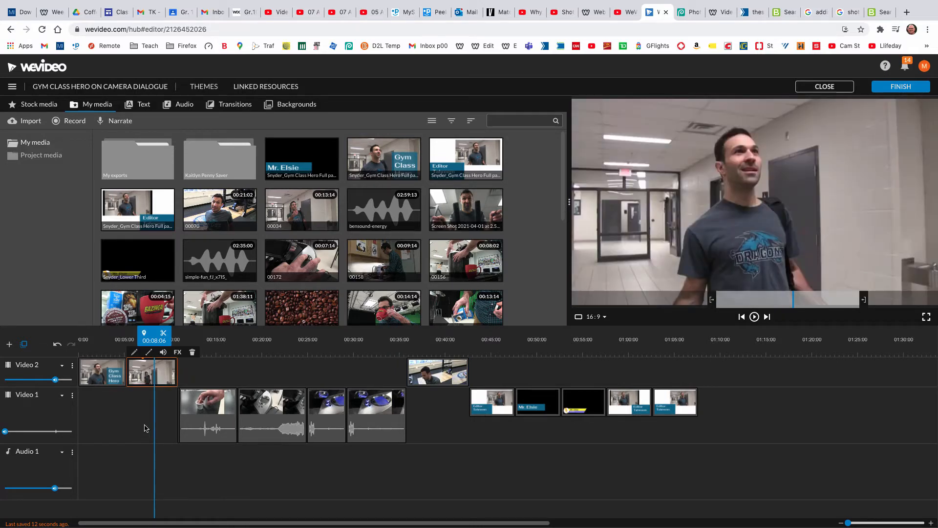
{"action": "left_click", "coordinate": [135, 355]}
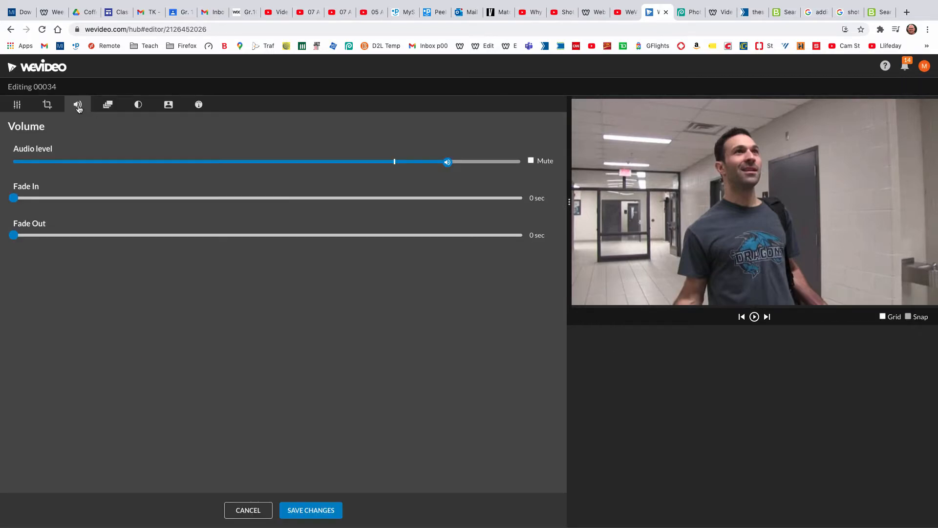
{"action": "mouse_move", "coordinate": [447, 163]}
{"action": "left_click", "coordinate": [308, 513]}
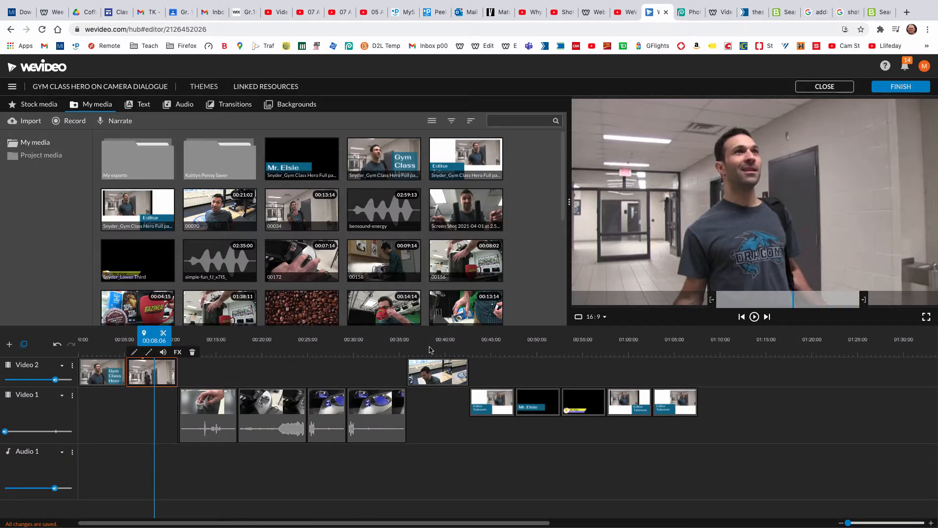
{"action": "left_click", "coordinate": [432, 375]}
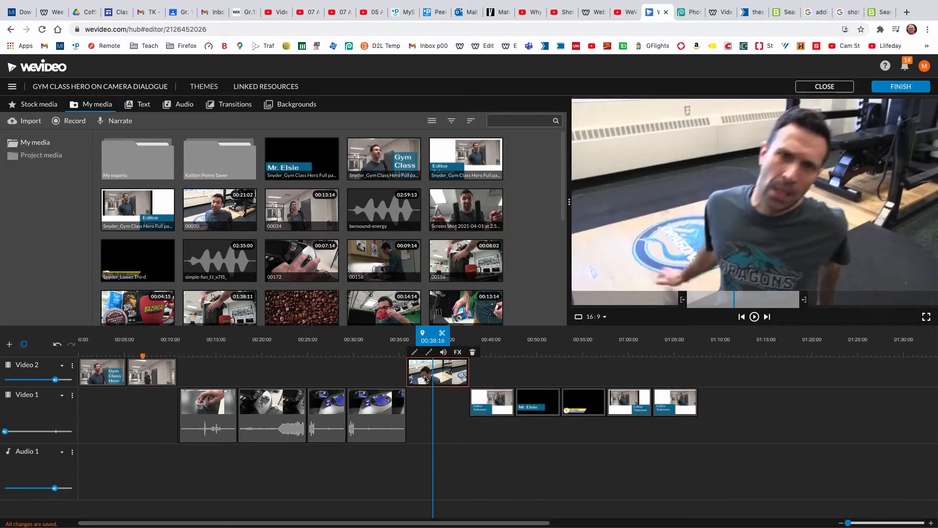
{"action": "left_click", "coordinate": [415, 353]}
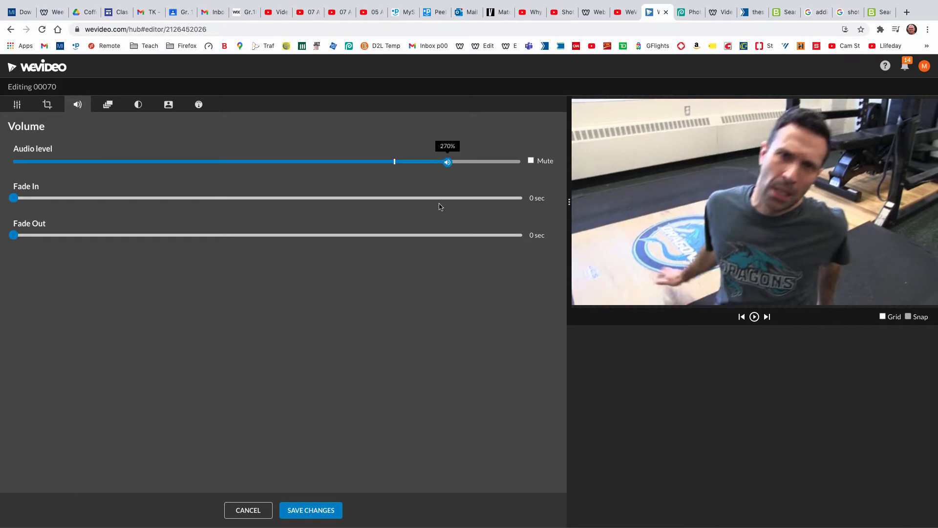
{"action": "left_click", "coordinate": [322, 511]}
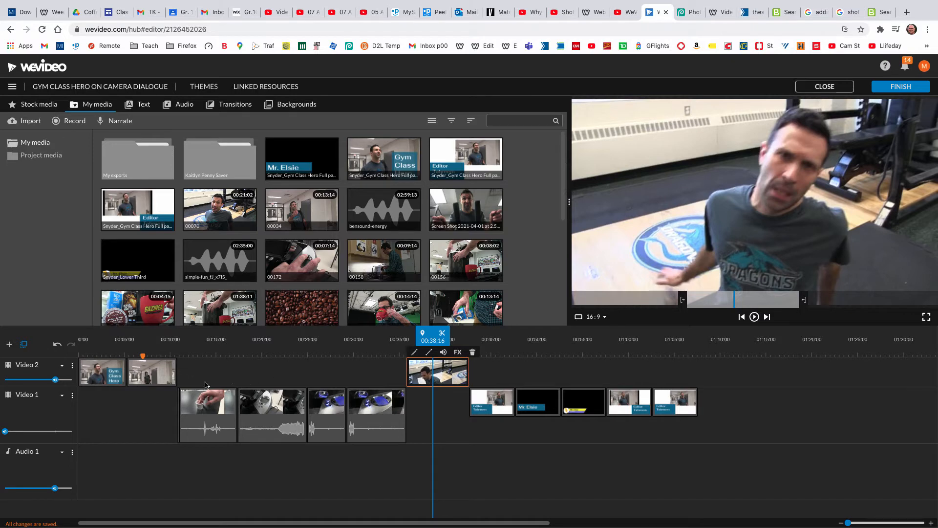
{"action": "left_click", "coordinate": [162, 378]}
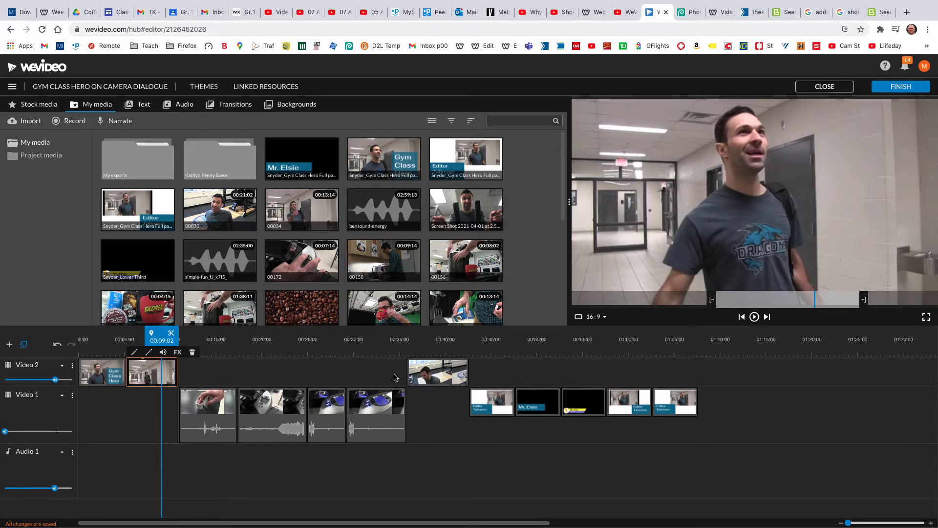
{"action": "left_click", "coordinate": [423, 374]}
{"action": "left_click", "coordinate": [161, 377]}
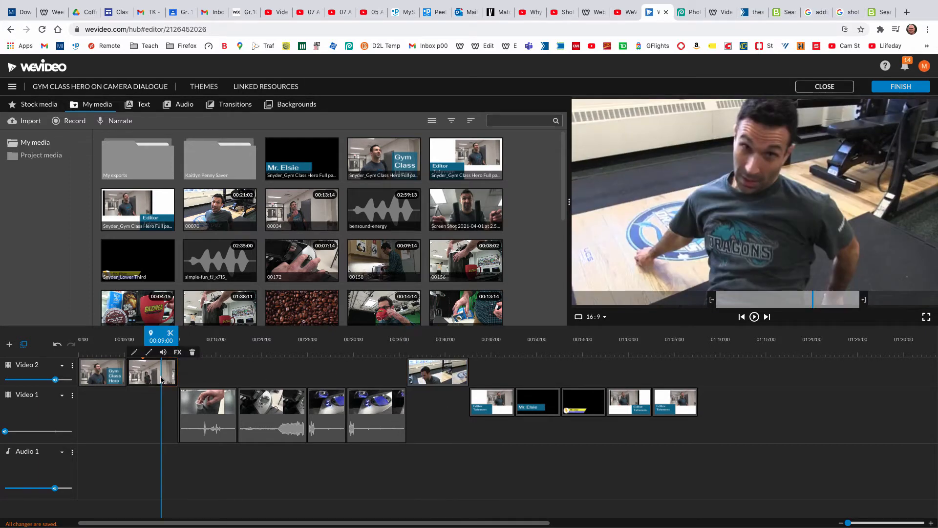
{"action": "left_click", "coordinate": [432, 377]}
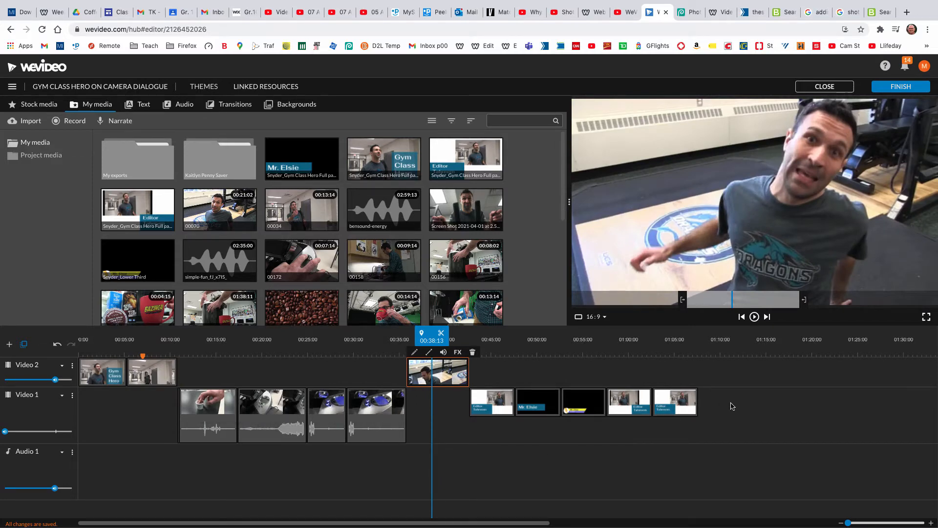
Move the five credit and lower-third cards at the end of Video 1 up to Video 2, directly after the gym clip
{"action": "left_click_drag", "start_coordinate": [732, 407], "coordinate": [491, 387]}
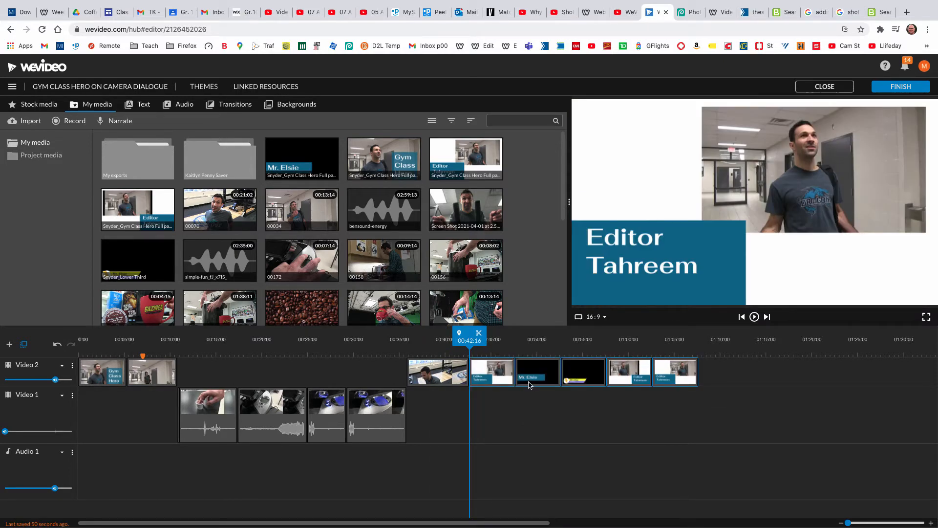
{"action": "left_click_drag", "start_coordinate": [469, 338], "coordinate": [454, 337]}
{"action": "left_click", "coordinate": [546, 423]}
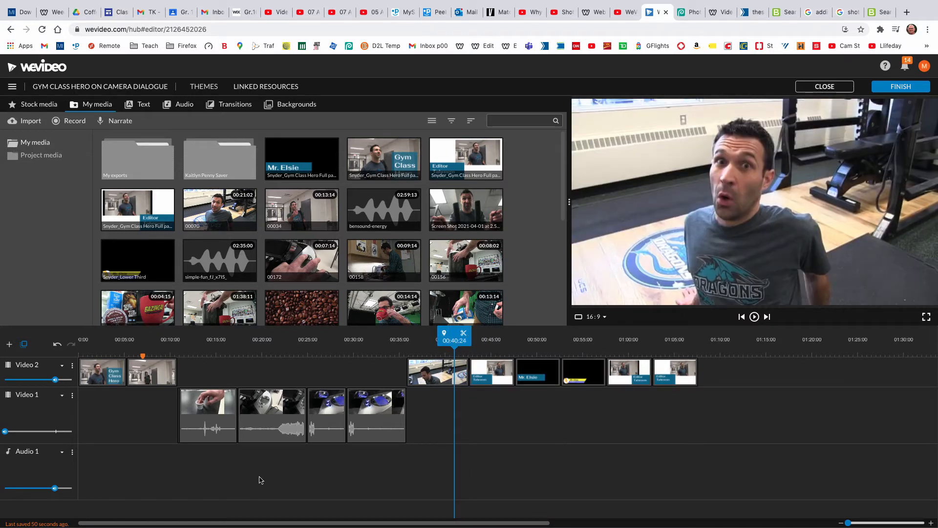
Switch to the Bensound website and search its royalty-free music for "exciting"
{"action": "left_click", "coordinate": [878, 12]}
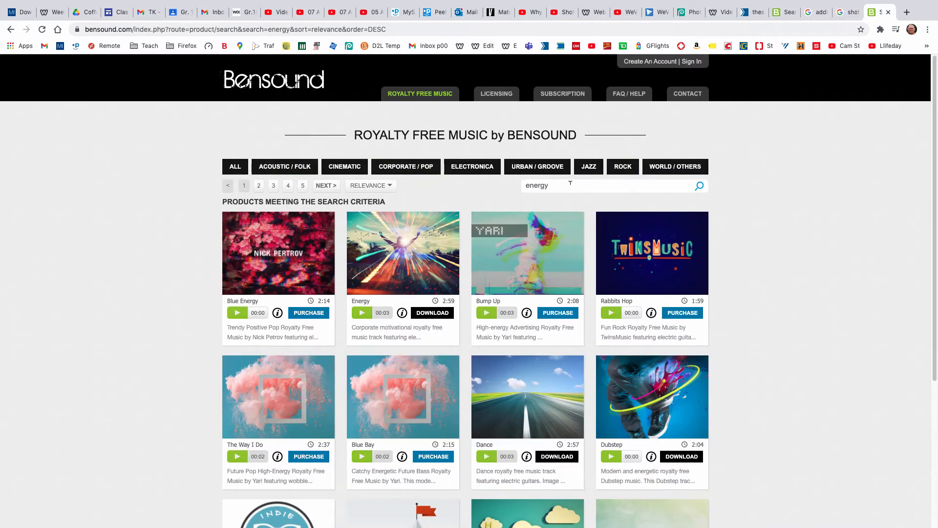
{"action": "left_click_drag", "start_coordinate": [572, 183], "coordinate": [499, 184]}
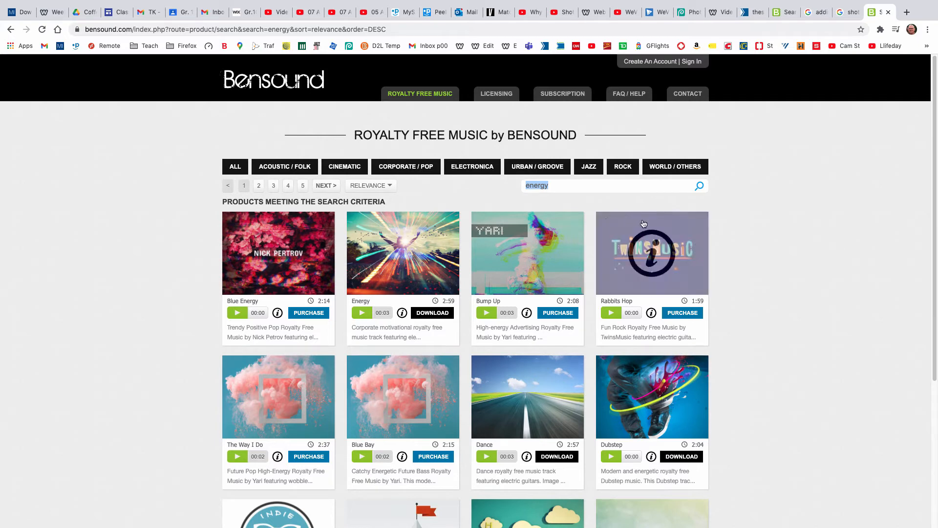
{"action": "type", "text": "e"}
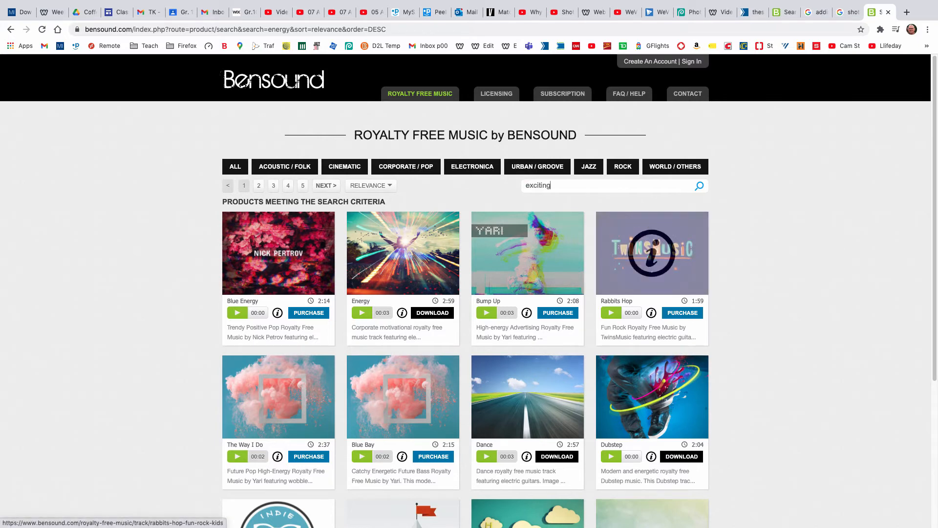
{"action": "key", "text": "Return"}
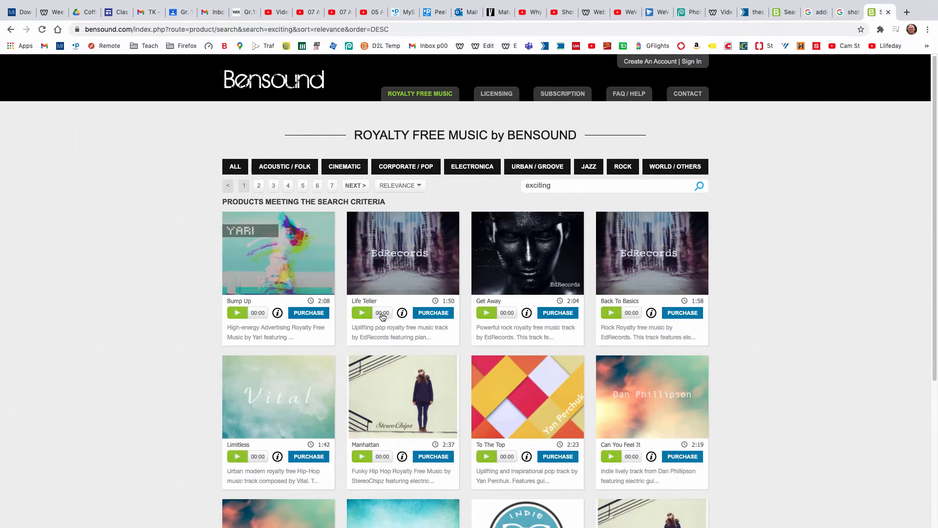
Browse result pages 1 to 4 of the "exciting" search for tracks offered as free downloads
{"action": "scroll", "coordinate": [517, 341], "scroll_direction": "down", "scroll_amount": 2}
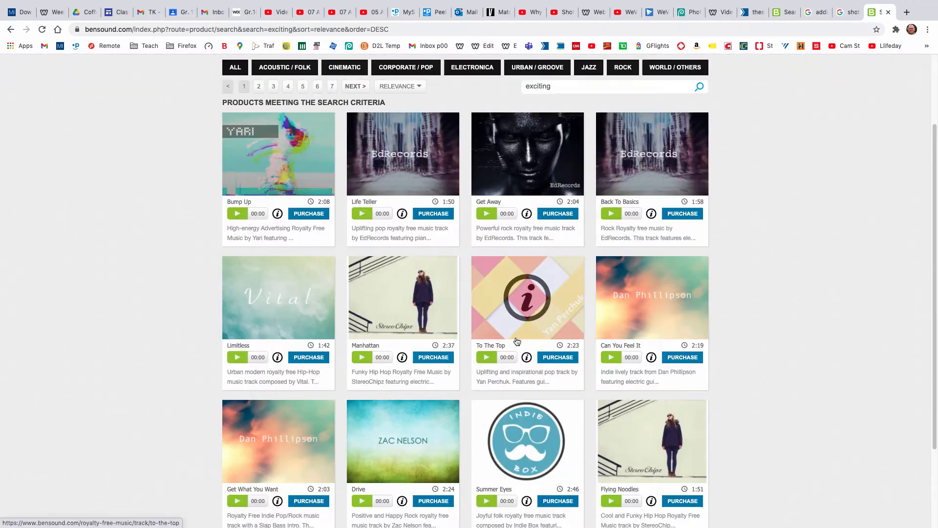
{"action": "scroll", "coordinate": [517, 342], "scroll_direction": "down", "scroll_amount": 2}
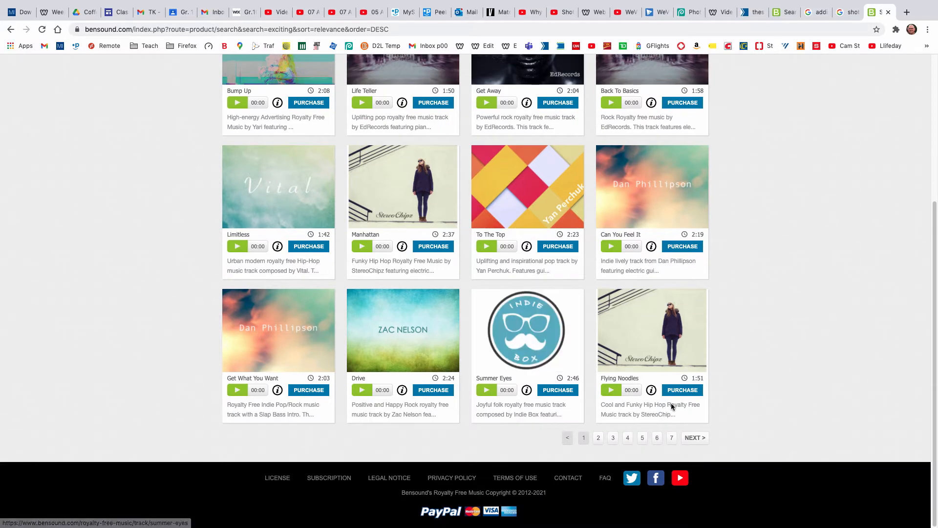
{"action": "scroll", "coordinate": [646, 282], "scroll_direction": "up", "scroll_amount": 4}
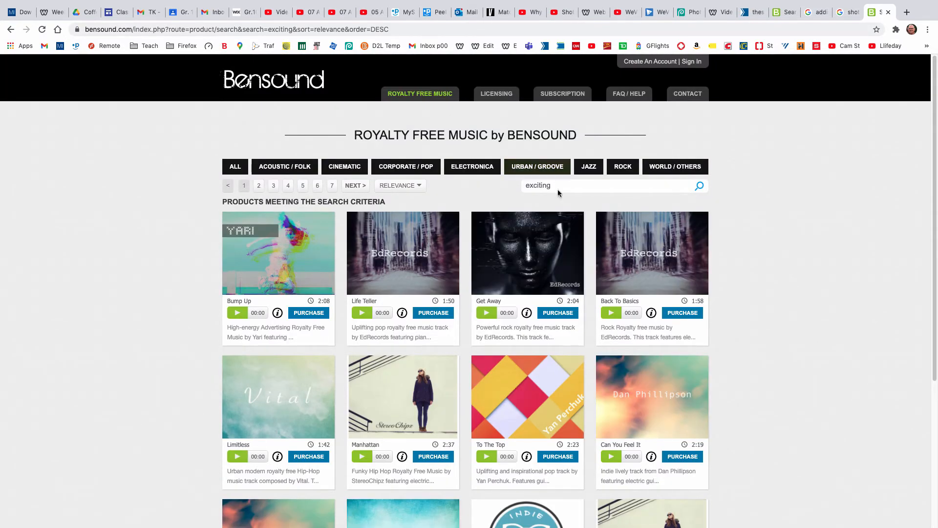
{"action": "scroll", "coordinate": [617, 256], "scroll_direction": "down", "scroll_amount": 1}
{"action": "scroll", "coordinate": [617, 256], "scroll_direction": "up", "scroll_amount": 1}
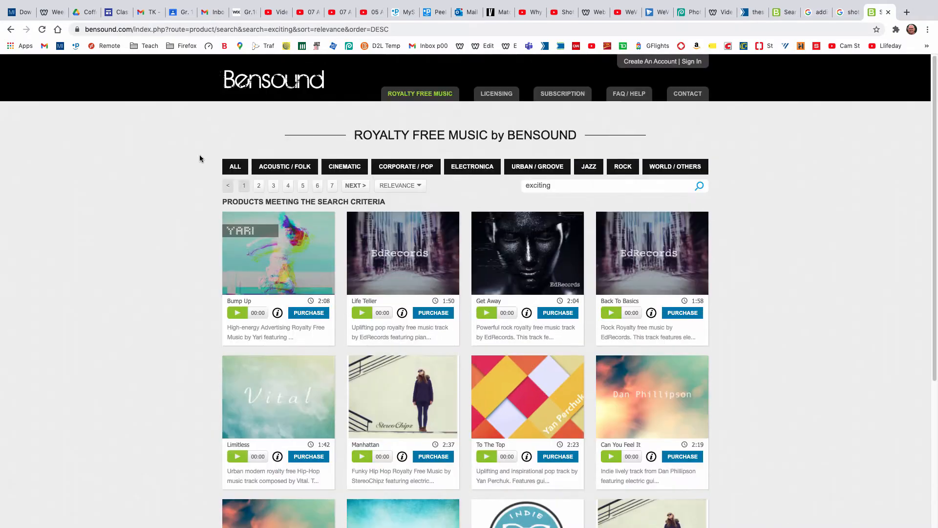
{"action": "left_click", "coordinate": [256, 186]}
{"action": "scroll", "coordinate": [844, 329], "scroll_direction": "down", "scroll_amount": 4}
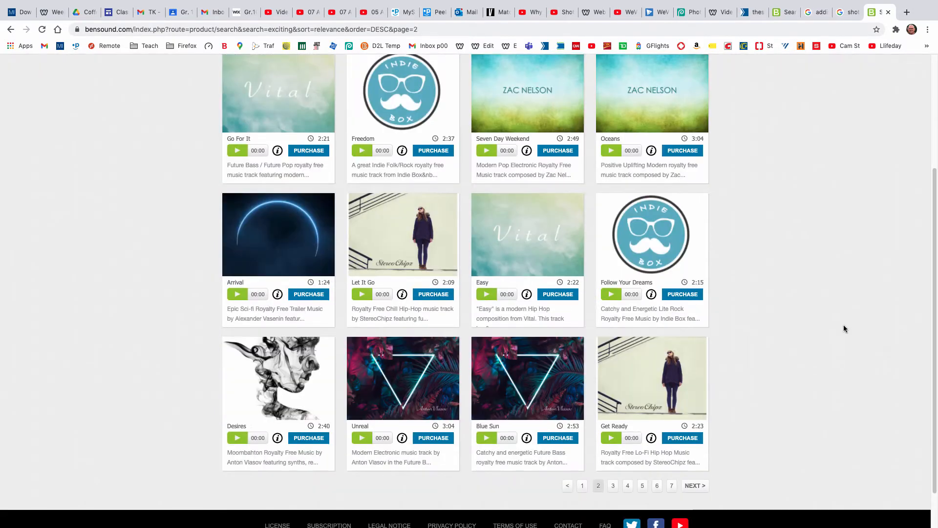
{"action": "scroll", "coordinate": [843, 324], "scroll_direction": "down", "scroll_amount": 2}
{"action": "scroll", "coordinate": [843, 324], "scroll_direction": "up", "scroll_amount": 10}
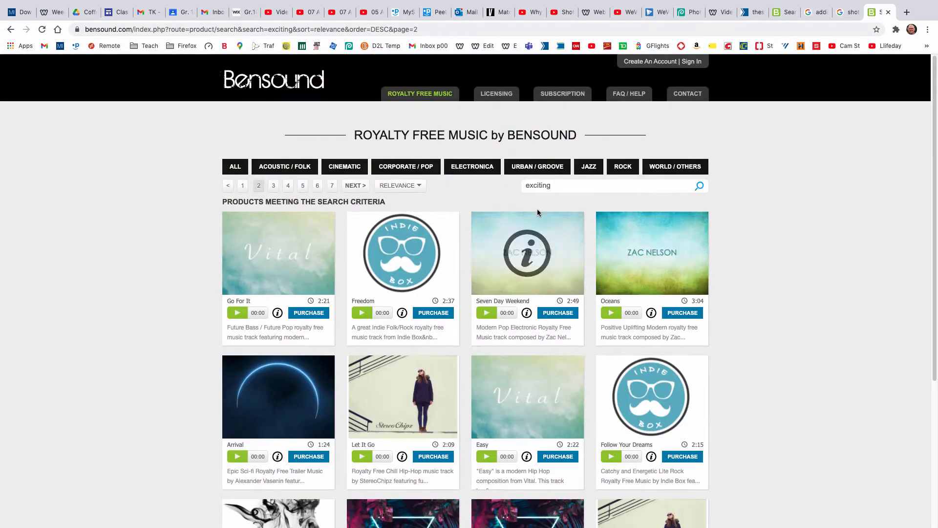
{"action": "left_click", "coordinate": [272, 186]}
{"action": "scroll", "coordinate": [845, 314], "scroll_direction": "down", "scroll_amount": 4}
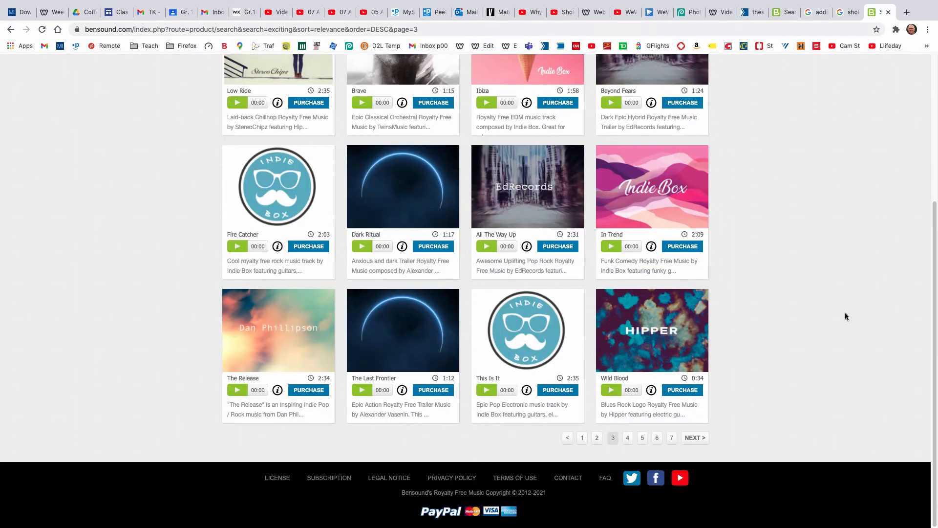
{"action": "scroll", "coordinate": [845, 316], "scroll_direction": "up", "scroll_amount": 10}
{"action": "left_click", "coordinate": [287, 186]}
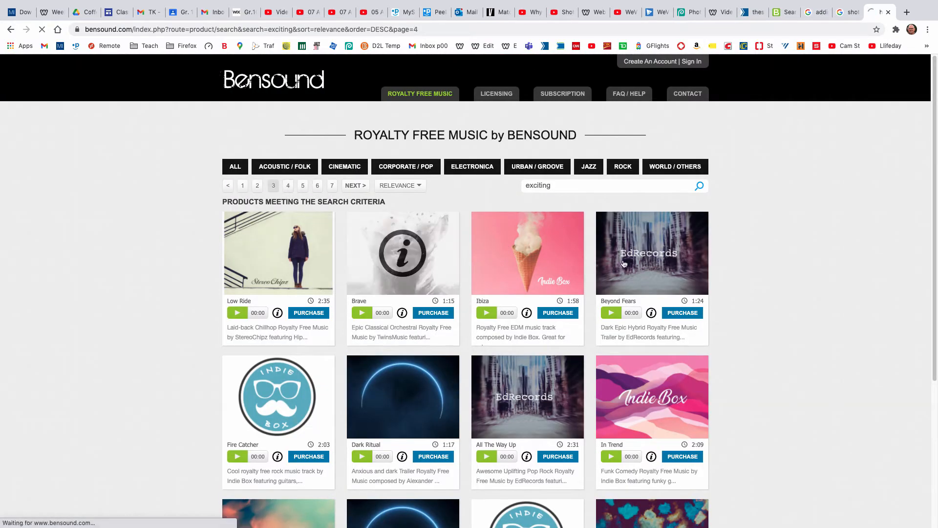
{"action": "scroll", "coordinate": [746, 286], "scroll_direction": "down", "scroll_amount": 4}
{"action": "scroll", "coordinate": [745, 288], "scroll_direction": "up", "scroll_amount": 10}
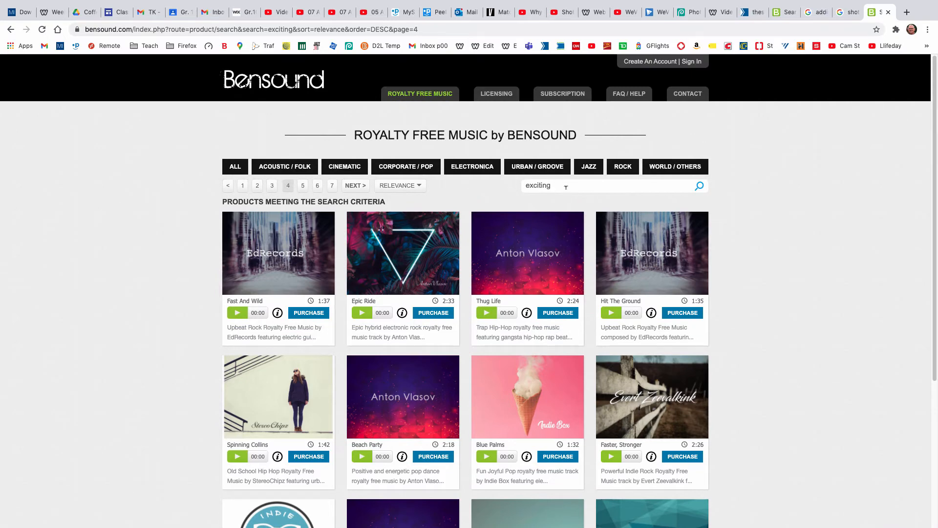
Search the Bensound music library for "energy"
{"action": "left_click_drag", "start_coordinate": [555, 185], "coordinate": [427, 187]}
{"action": "type", "text": "energy"}
{"action": "key", "text": "Return"}
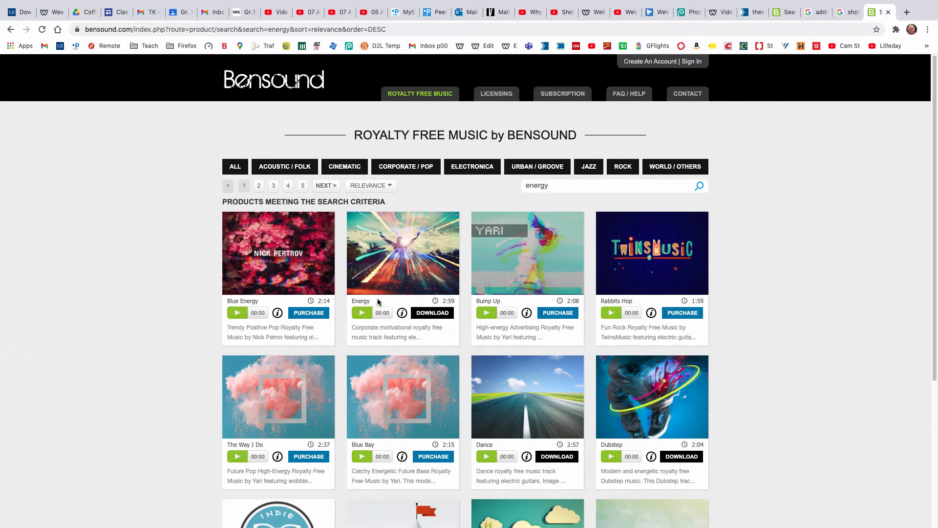
Preview the Energy track briefly, look over the other downloadable tracks, and return to the WeVideo project
{"action": "left_click", "coordinate": [362, 311]}
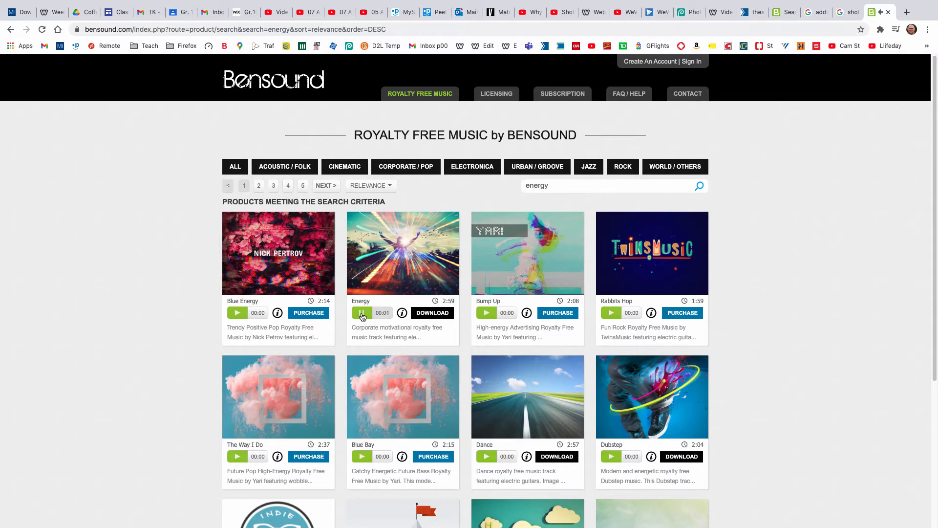
{"action": "left_click", "coordinate": [362, 315]}
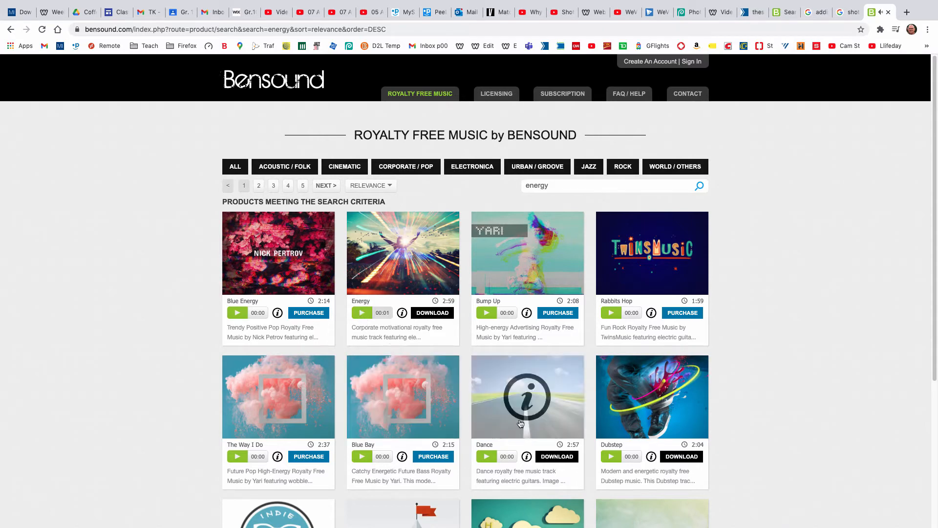
{"action": "scroll", "coordinate": [589, 424], "scroll_direction": "down", "scroll_amount": 2}
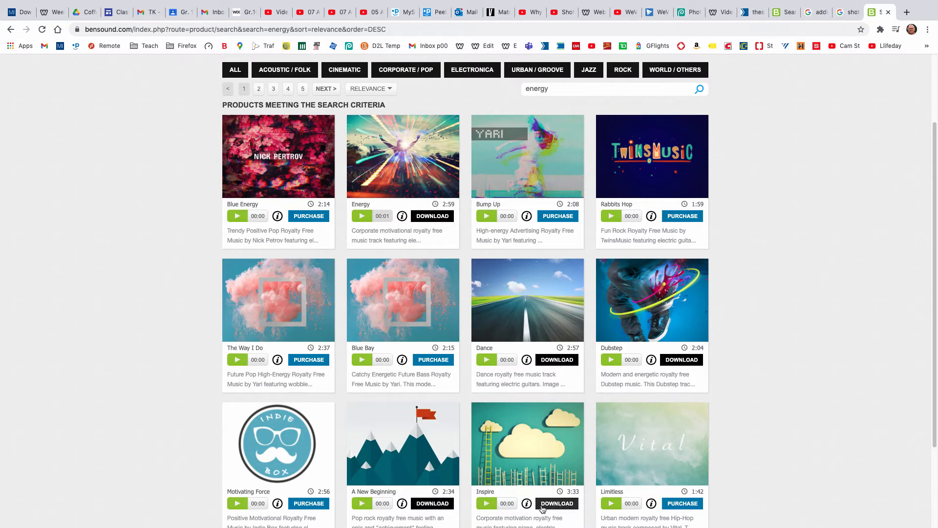
{"action": "scroll", "coordinate": [781, 466], "scroll_direction": "up", "scroll_amount": 2}
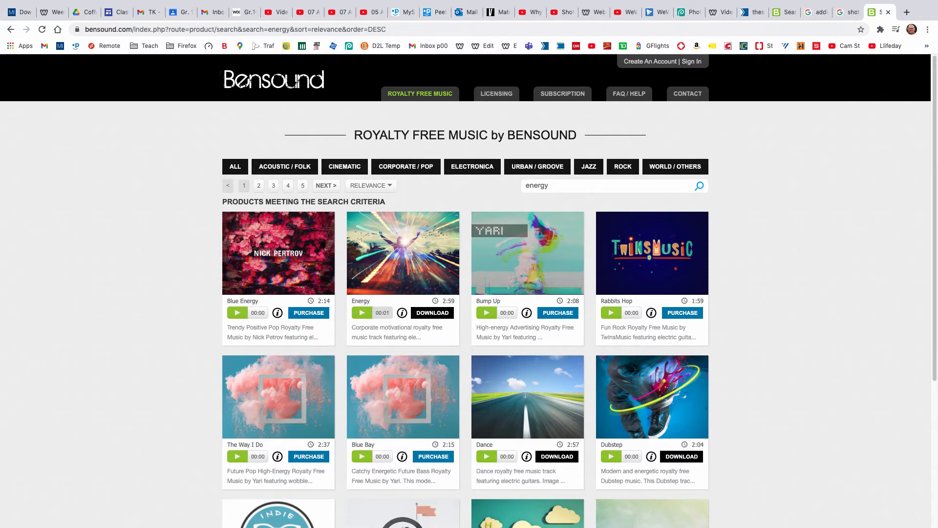
{"action": "left_click", "coordinate": [649, 14]}
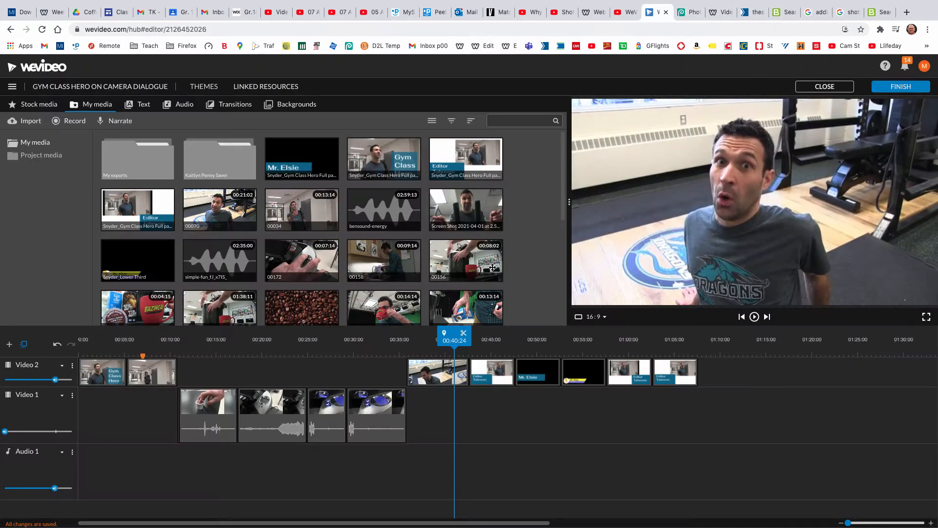
Look at the media import options, close them without importing, and browse the My media library for music files
{"action": "left_click", "coordinate": [25, 122]}
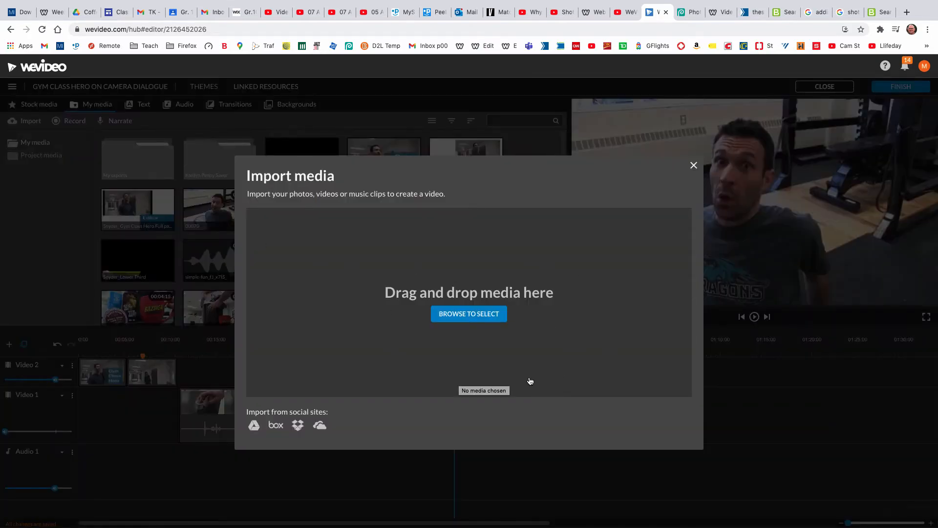
{"action": "left_click", "coordinate": [694, 165]}
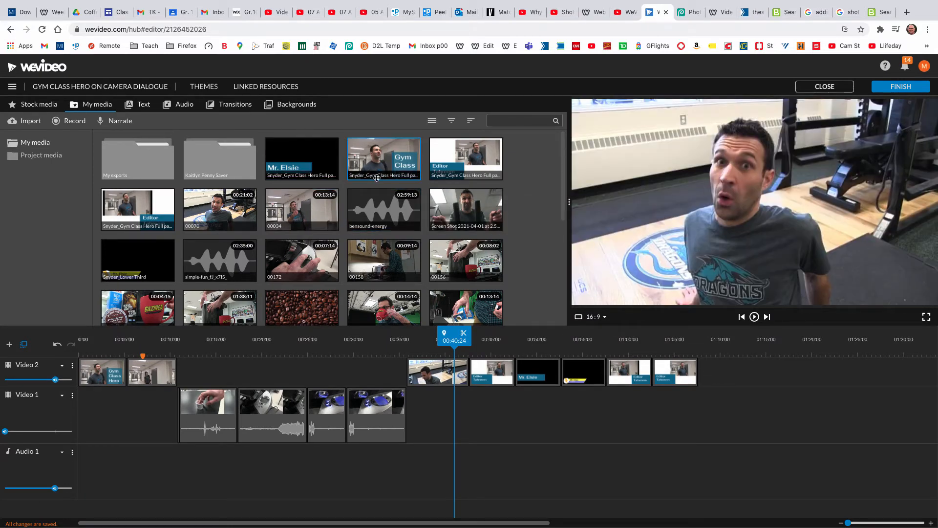
{"action": "scroll", "coordinate": [535, 214], "scroll_direction": "down", "scroll_amount": 10}
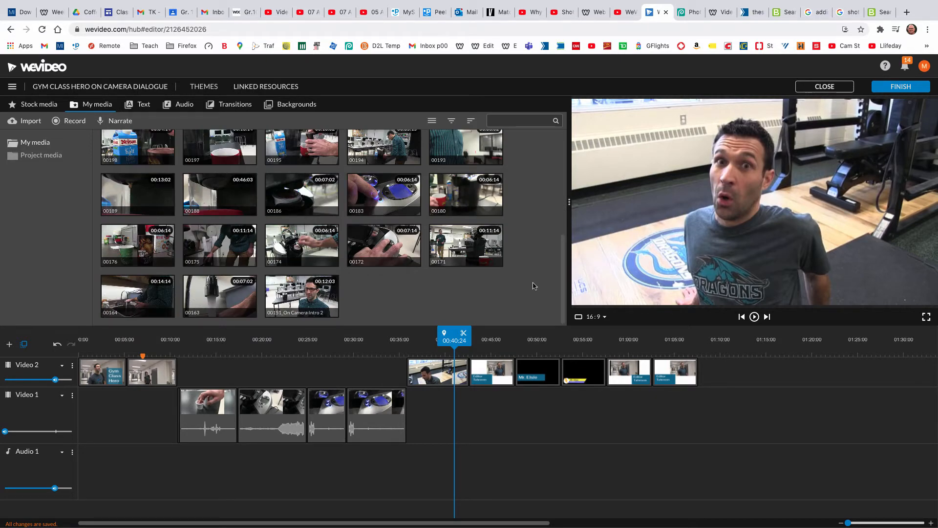
{"action": "scroll", "coordinate": [535, 286], "scroll_direction": "up", "scroll_amount": 2}
{"action": "scroll", "coordinate": [536, 278], "scroll_direction": "up", "scroll_amount": 3}
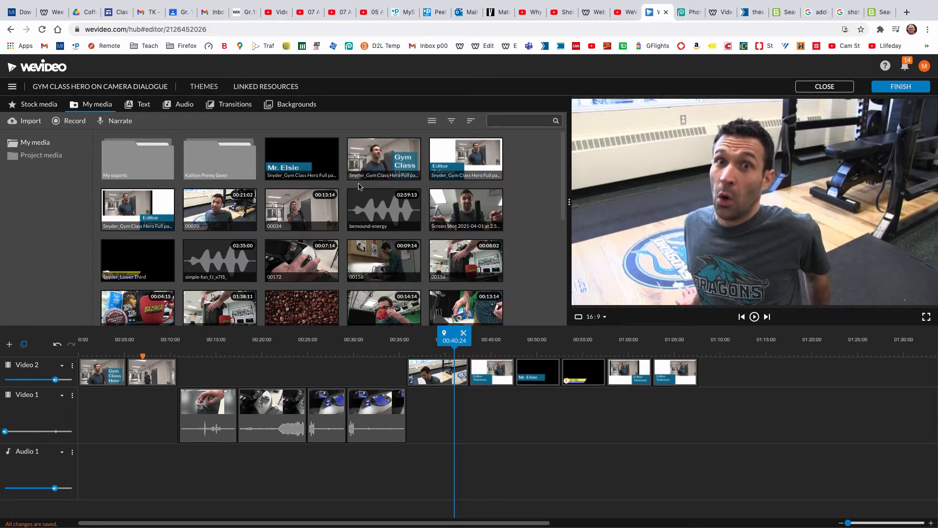
Add the simple-fun music track to Audio 1 at the start of the Video 1 footage and enlarge the media area slightly
{"action": "left_click", "coordinate": [383, 215]}
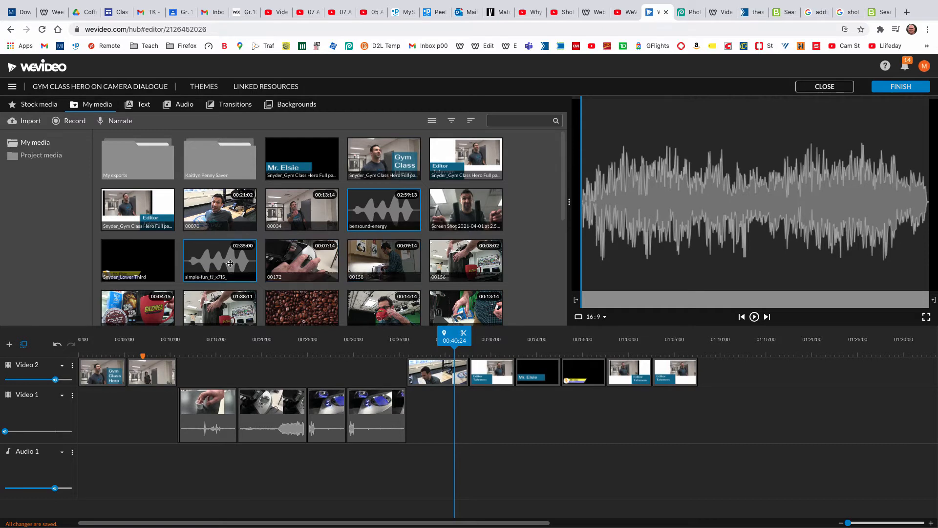
{"action": "left_click_drag", "start_coordinate": [229, 264], "coordinate": [194, 467]}
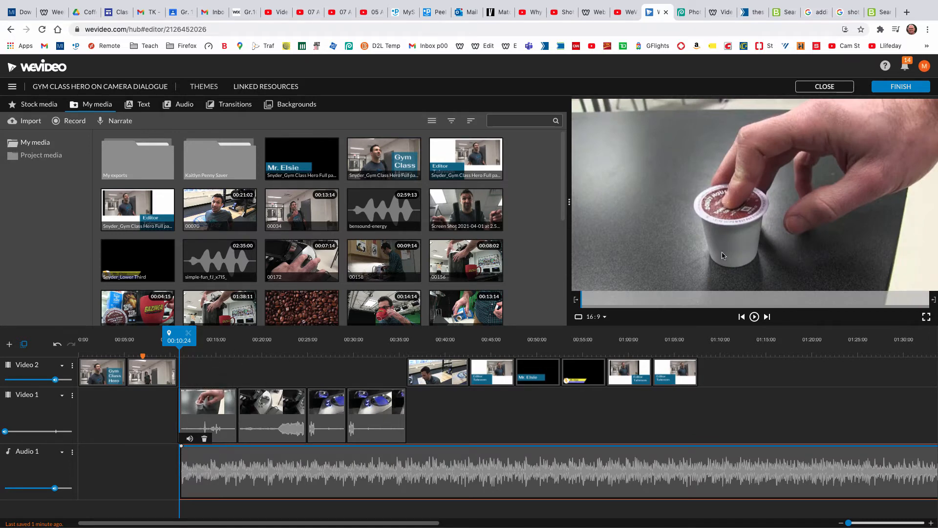
{"action": "left_click_drag", "start_coordinate": [550, 200], "coordinate": [577, 218]}
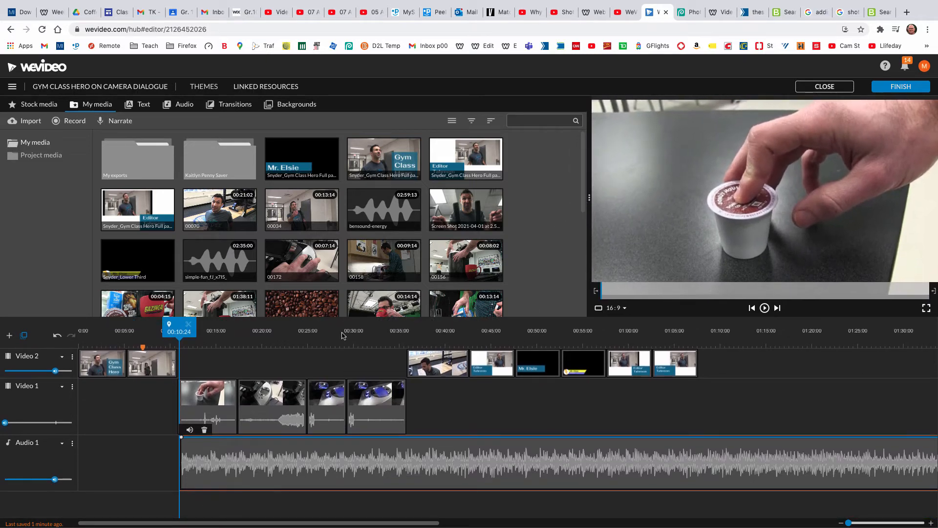
Split the simple-fun music at 00:24:21, where the second Video 1 clip ends, and delete the remainder
{"action": "left_click_drag", "start_coordinate": [180, 330], "coordinate": [307, 373]}
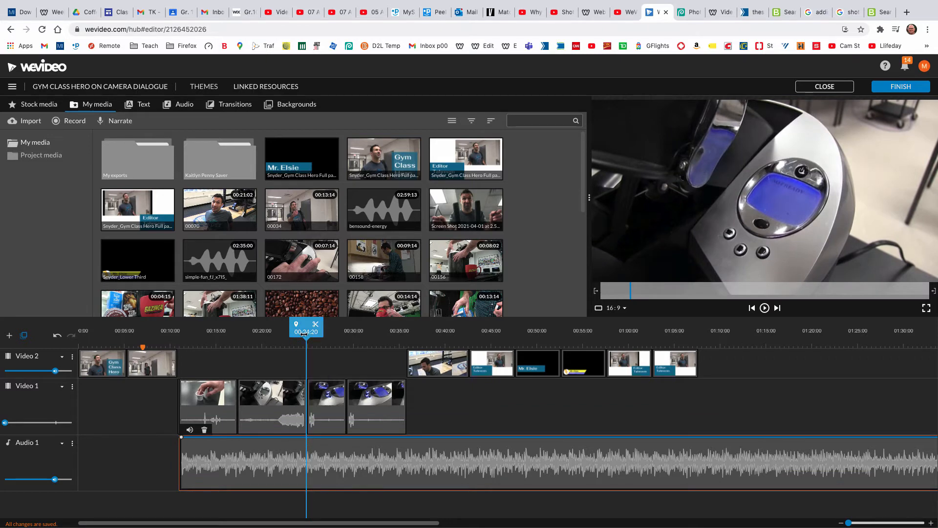
{"action": "left_click_drag", "start_coordinate": [304, 334], "coordinate": [305, 334]}
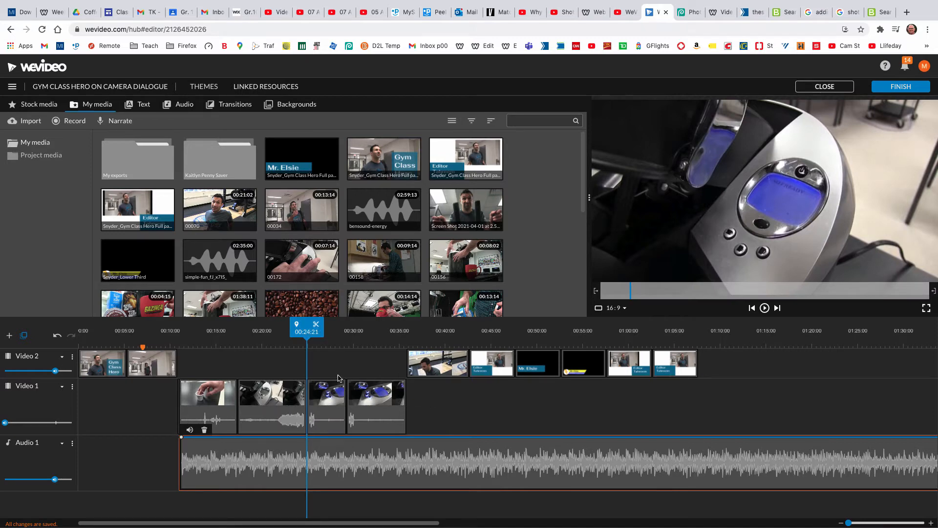
{"action": "left_click", "coordinate": [317, 324]}
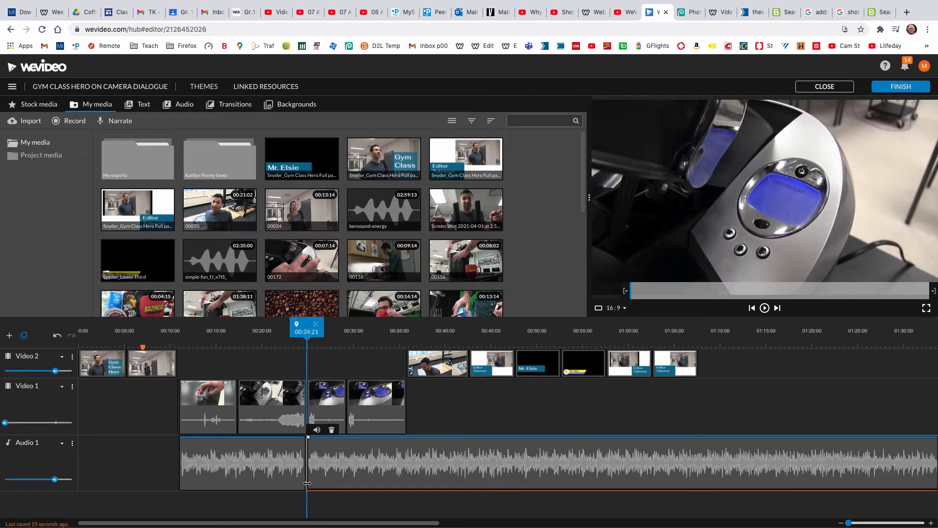
{"action": "key", "text": "Delete"}
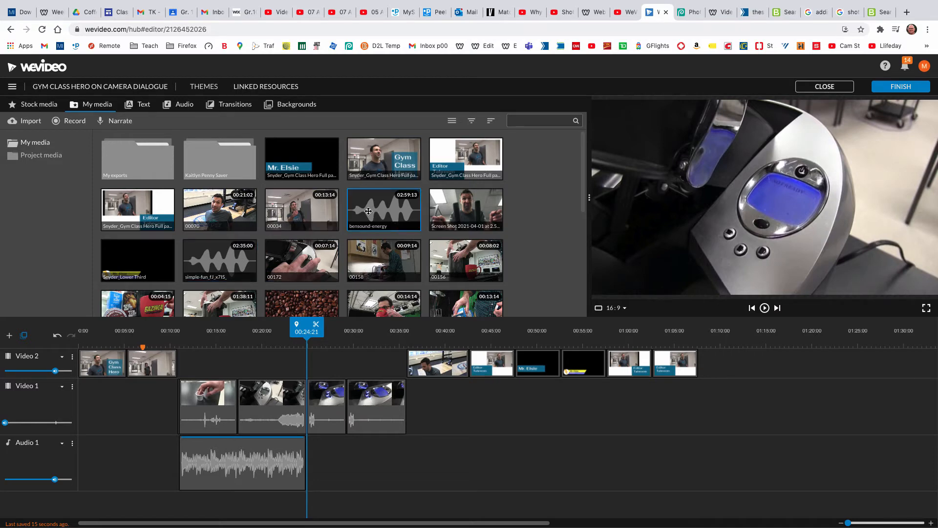
Add bensound-energy to Audio 1 right after the first music clip, split it at 01:07:10, and delete the excess
{"action": "left_click_drag", "start_coordinate": [367, 211], "coordinate": [323, 458]}
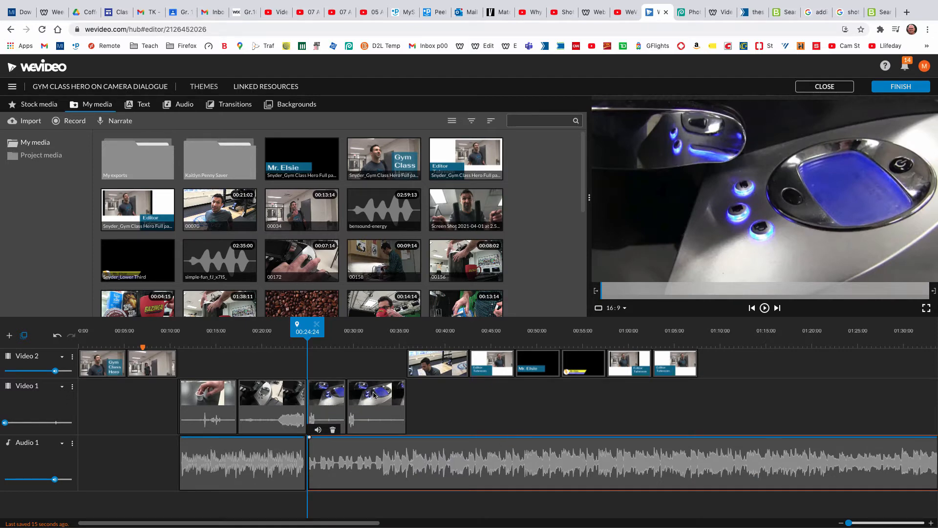
{"action": "left_click_drag", "start_coordinate": [303, 332], "coordinate": [659, 332]}
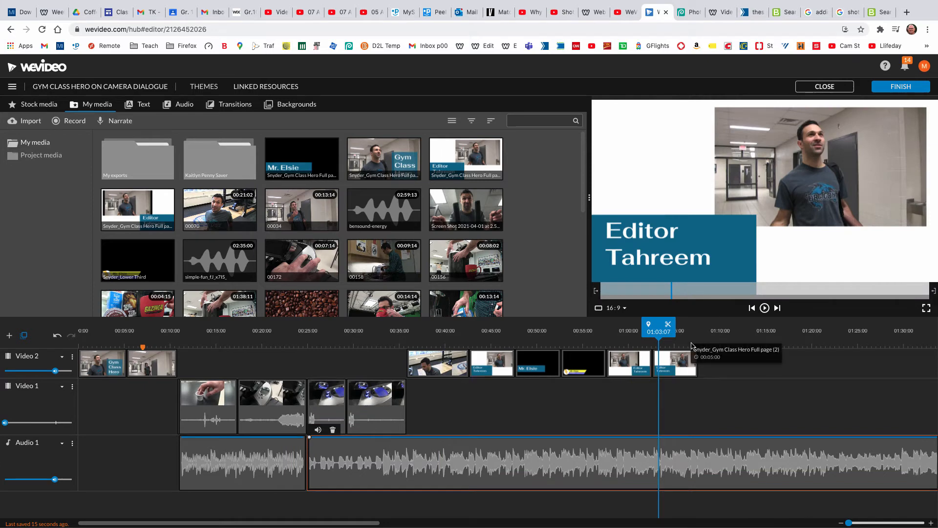
{"action": "left_click_drag", "start_coordinate": [653, 331], "coordinate": [691, 336]}
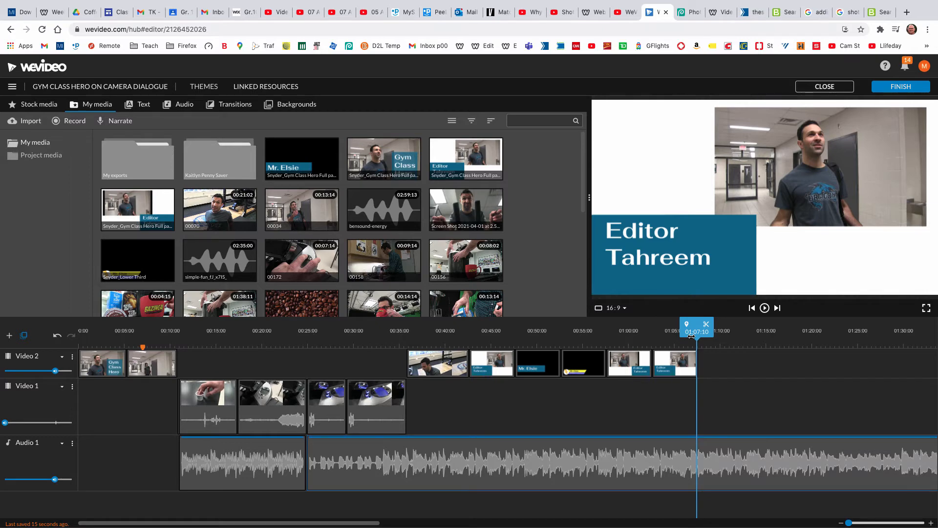
{"action": "left_click_drag", "start_coordinate": [692, 336], "coordinate": [691, 337]}
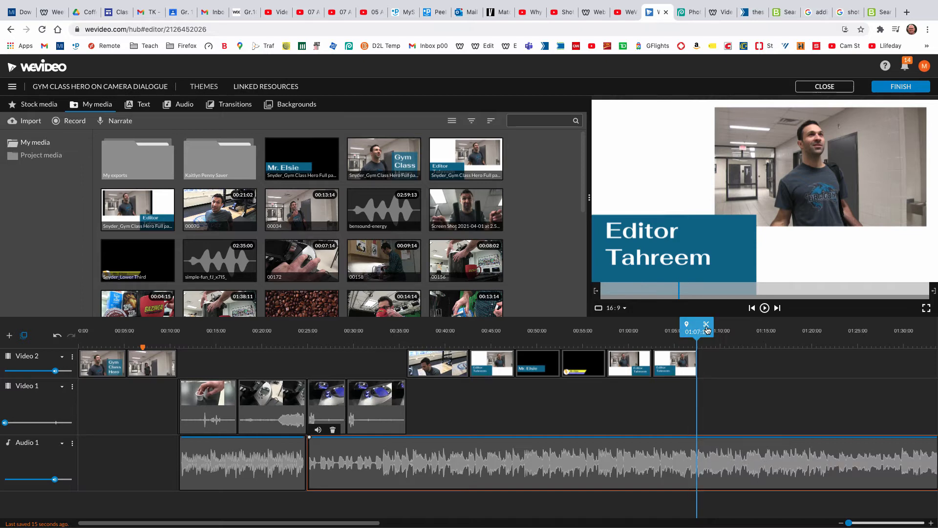
{"action": "left_click", "coordinate": [707, 327]}
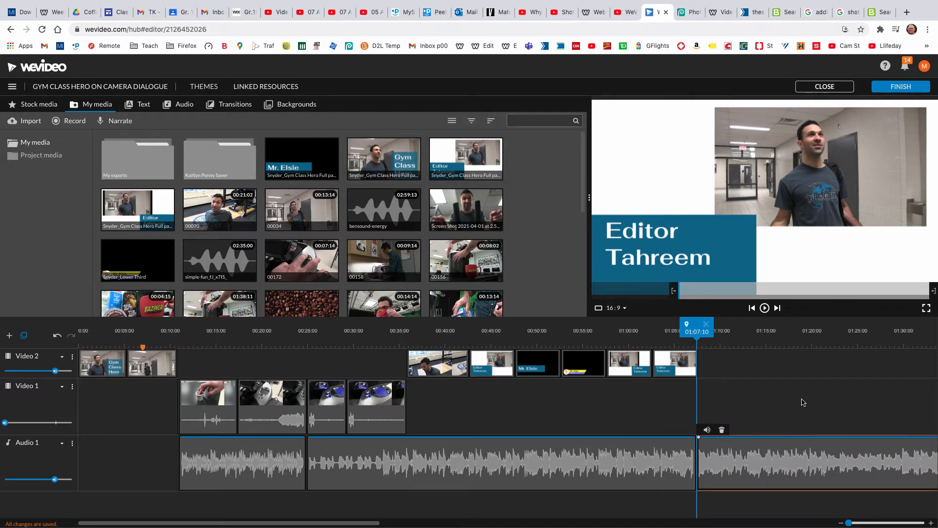
{"action": "key", "text": "Delete"}
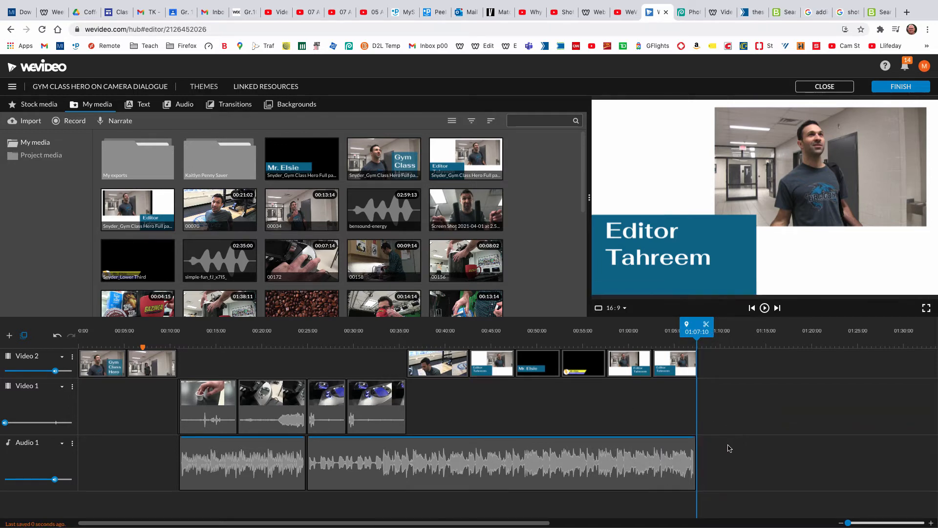
Check both music clips on Audio 1 and play on-camera clip 00070 to hear the dialogue against the music
{"action": "left_click_drag", "start_coordinate": [696, 331], "coordinate": [694, 331]}
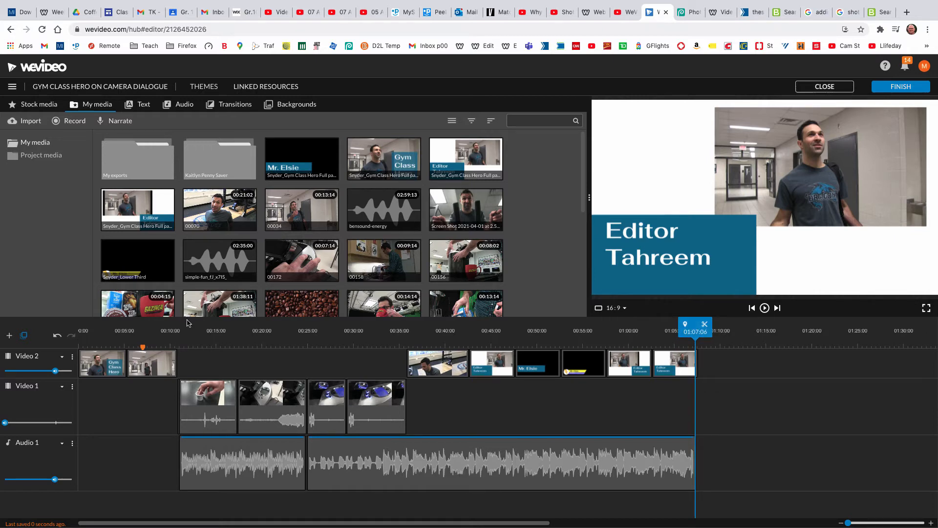
{"action": "left_click", "coordinate": [229, 449]}
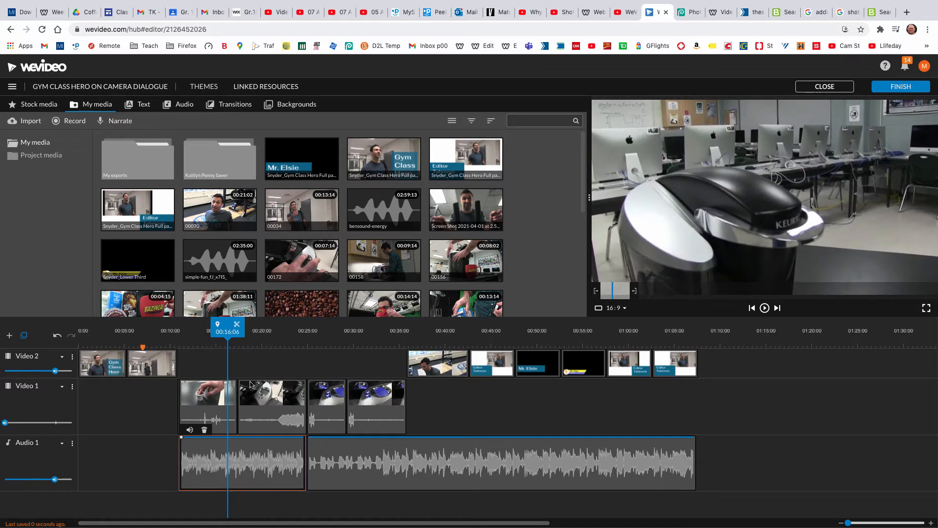
{"action": "left_click", "coordinate": [339, 464]}
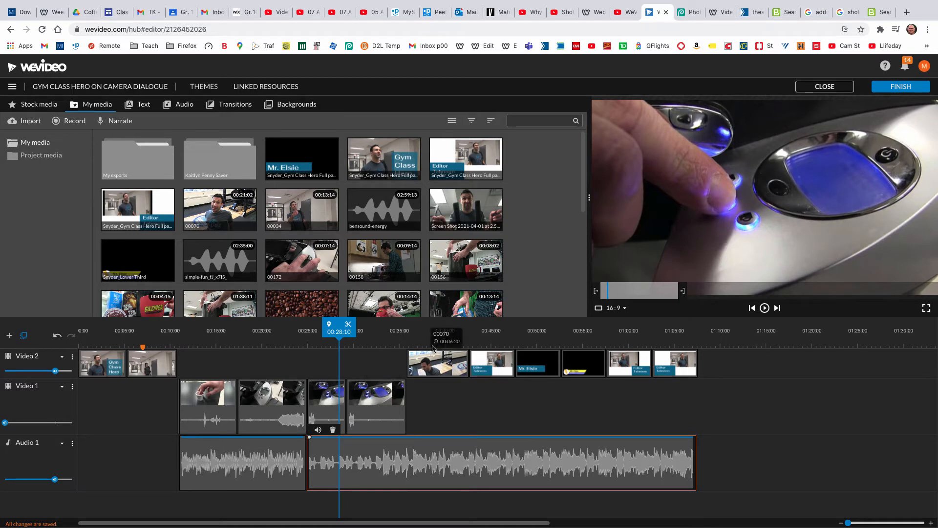
{"action": "left_click", "coordinate": [355, 329]}
{"action": "left_click_drag", "start_coordinate": [356, 329], "coordinate": [421, 336]}
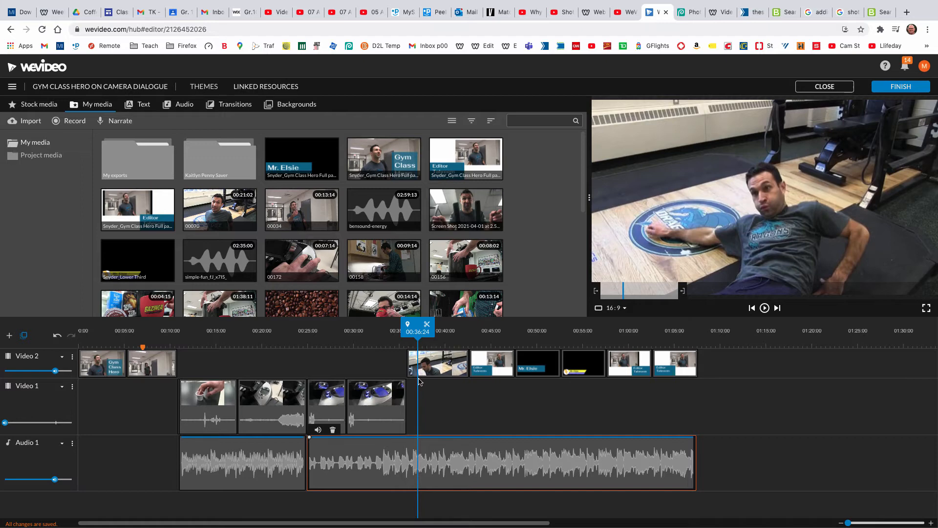
{"action": "key", "text": "space"}
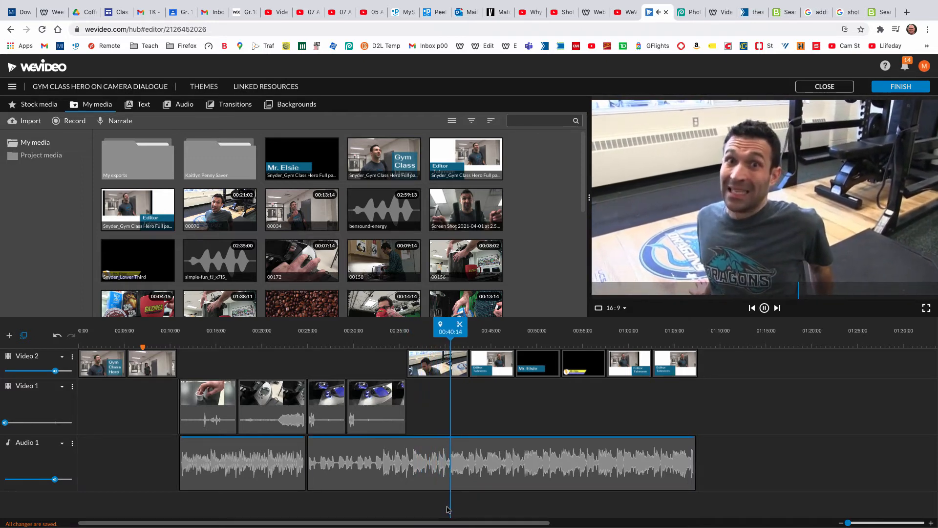
{"action": "key", "text": "space"}
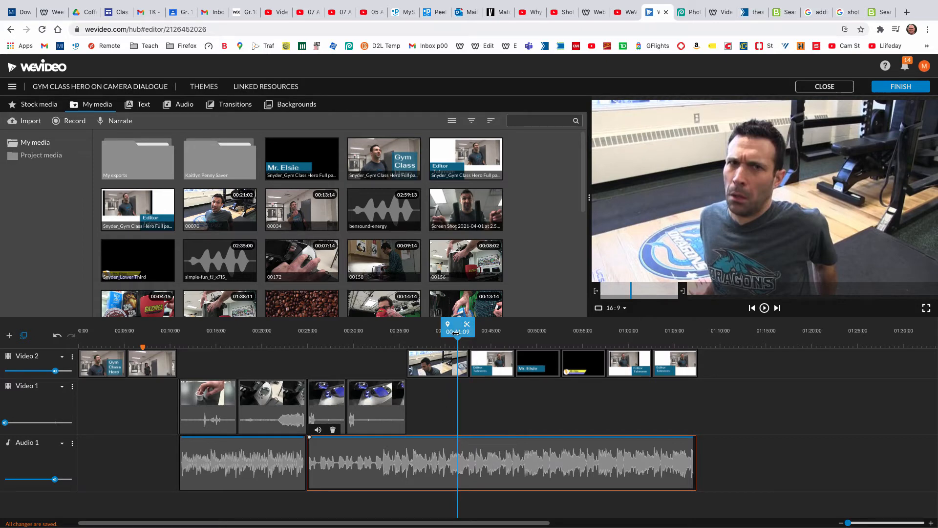
Mute the Audio 1 track and play on-camera clip 00070 to locate the start of the dialogue
{"action": "left_click", "coordinate": [72, 445]}
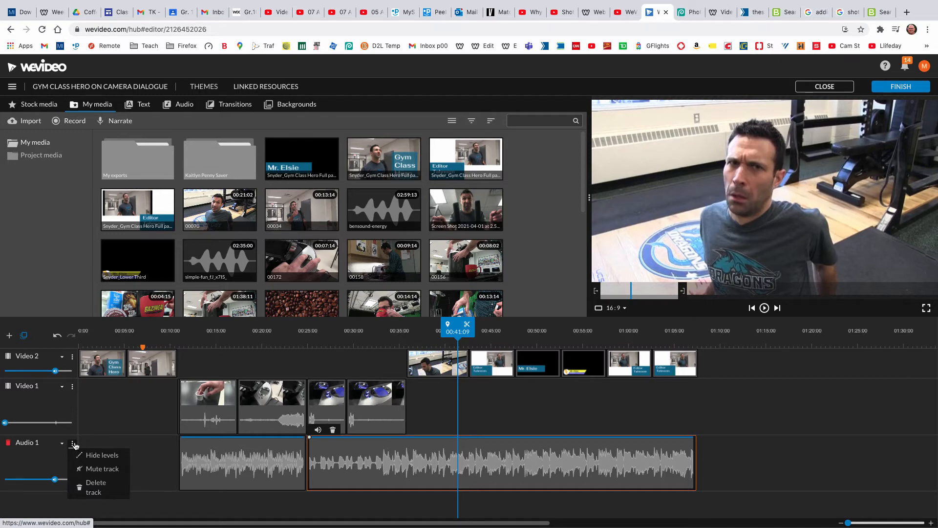
{"action": "left_click", "coordinate": [84, 469]}
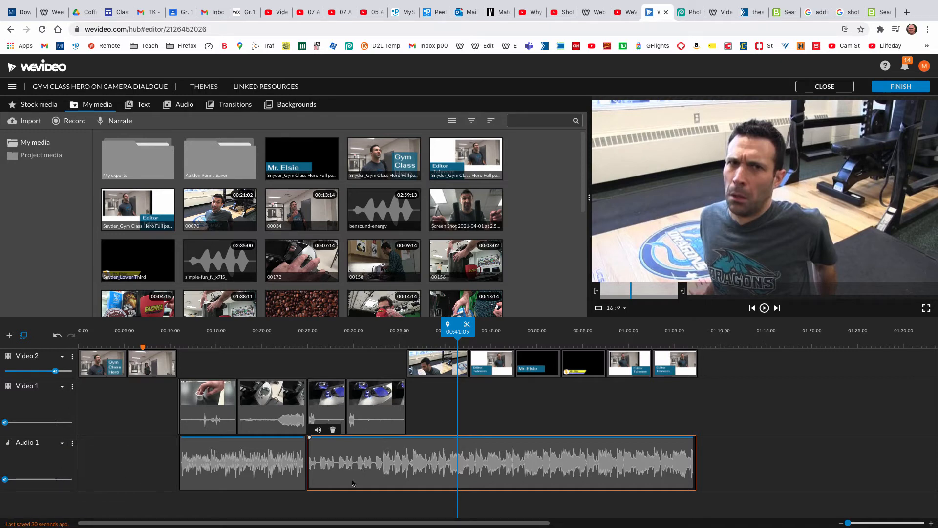
{"action": "left_click_drag", "start_coordinate": [458, 342], "coordinate": [422, 344]}
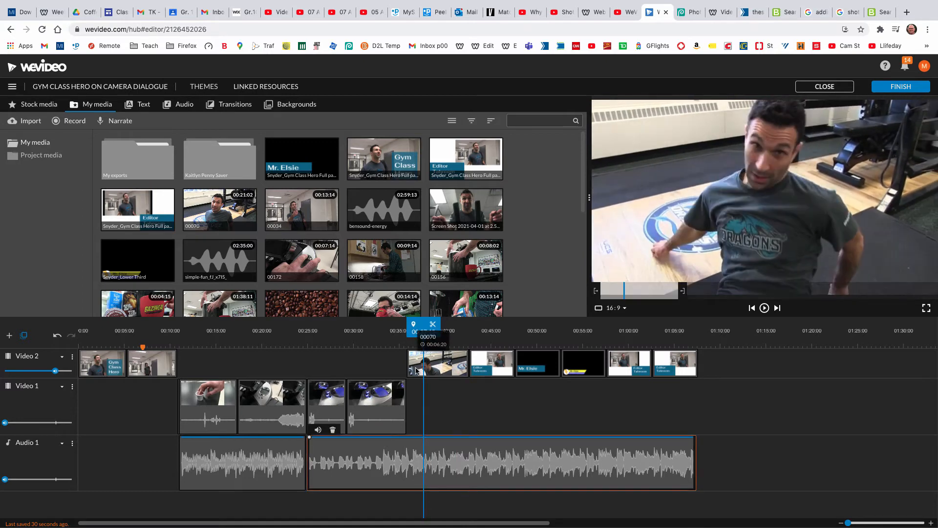
{"action": "key", "text": "space"}
{"action": "key", "text": "space"}
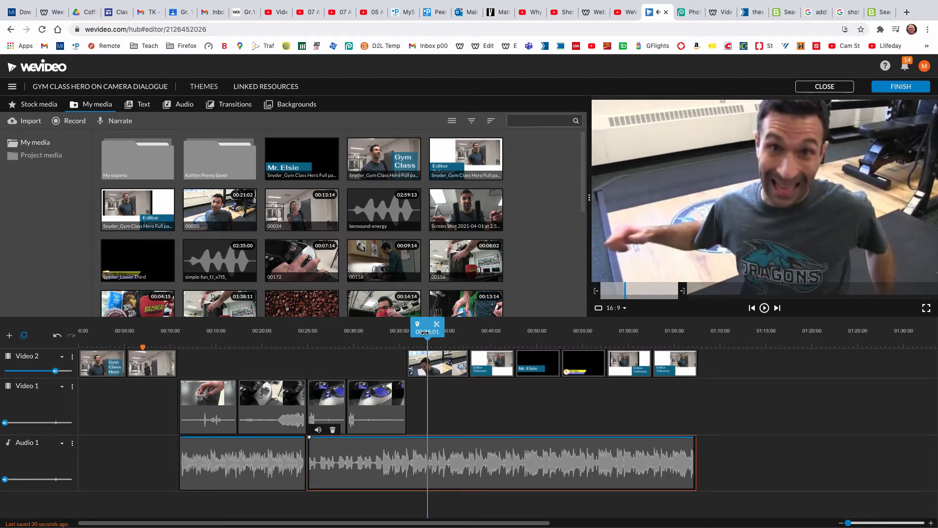
{"action": "left_click_drag", "start_coordinate": [425, 333], "coordinate": [419, 335]}
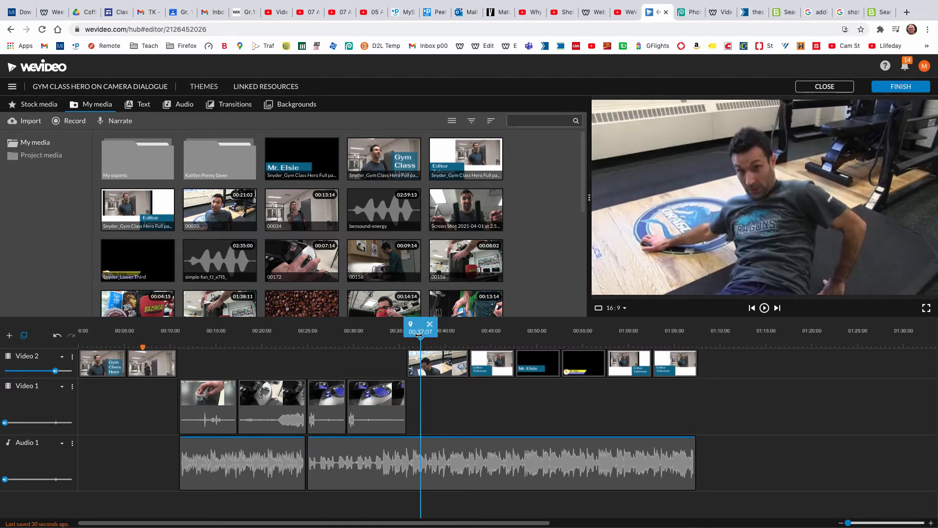
Add two adjacent volume keyframes to the bensound-energy clip at the dialogue start, the first at 00:37:09
{"action": "left_click", "coordinate": [430, 454]}
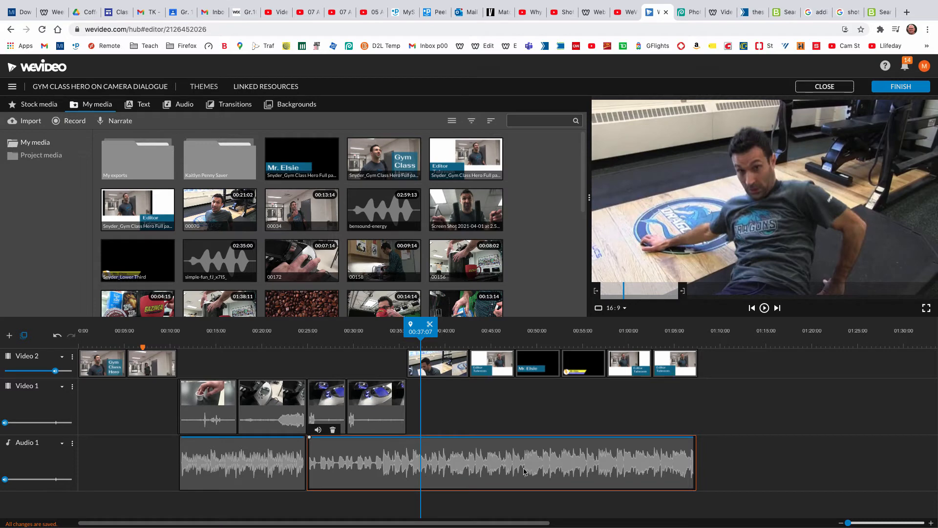
{"action": "left_click", "coordinate": [381, 410]}
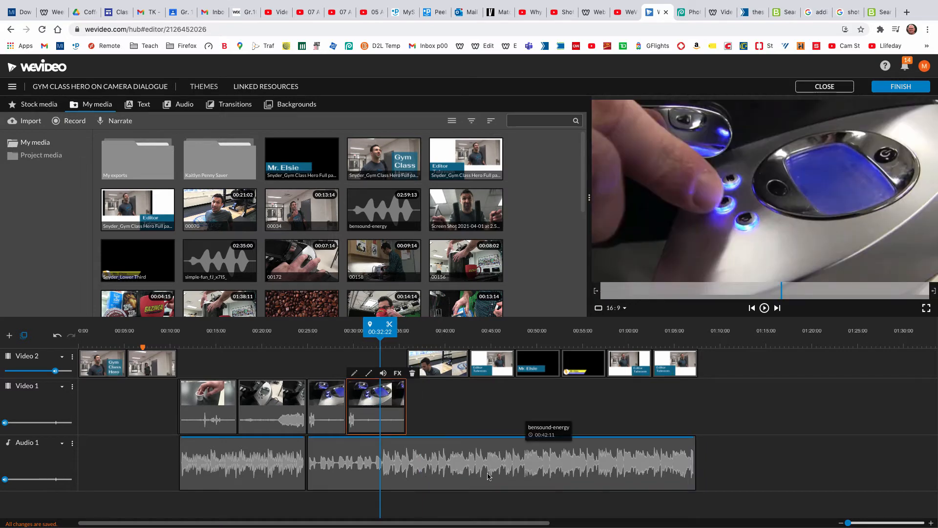
{"action": "left_click_drag", "start_coordinate": [380, 335], "coordinate": [422, 336]}
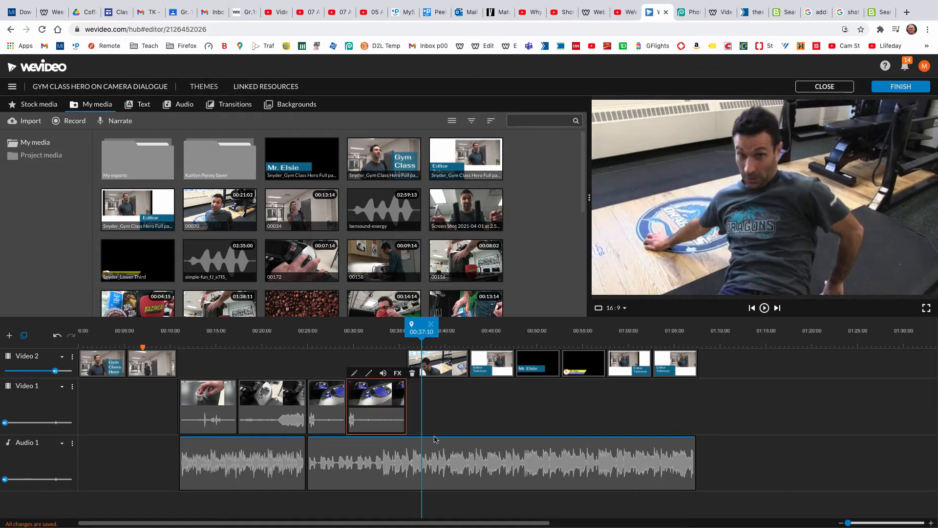
{"action": "left_click", "coordinate": [423, 443]}
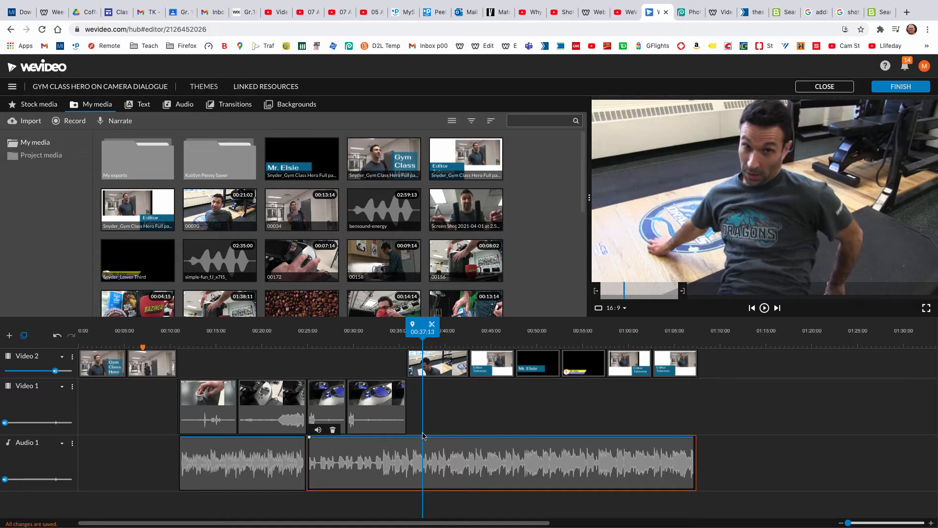
{"action": "left_click_drag", "start_coordinate": [423, 330], "coordinate": [421, 329]}
{"action": "left_click", "coordinate": [439, 450]}
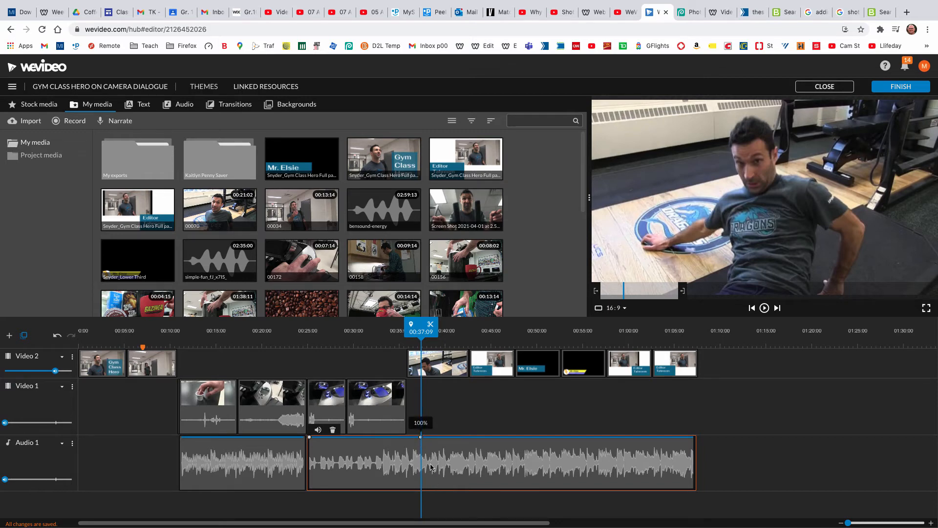
{"action": "left_click", "coordinate": [425, 439]}
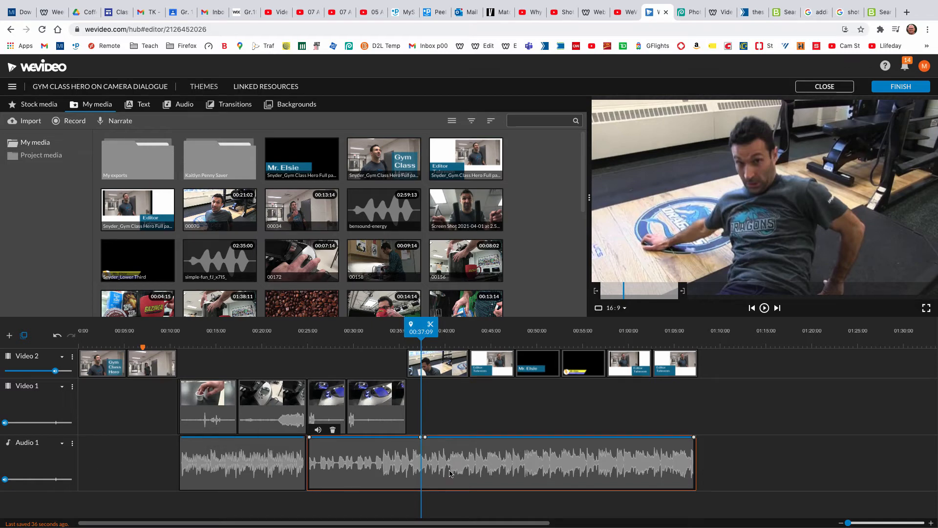
Play on-camera clip 00070 to the end of the dialogue and add two adjacent volume keyframes to bensound-energy there, the first at 00:41:13
{"action": "key", "text": "space"}
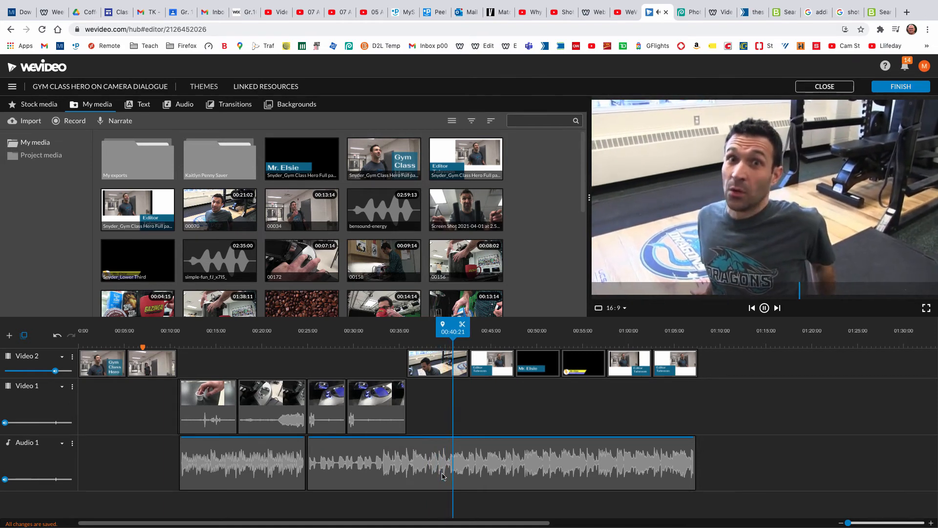
{"action": "left_click", "coordinate": [443, 476]}
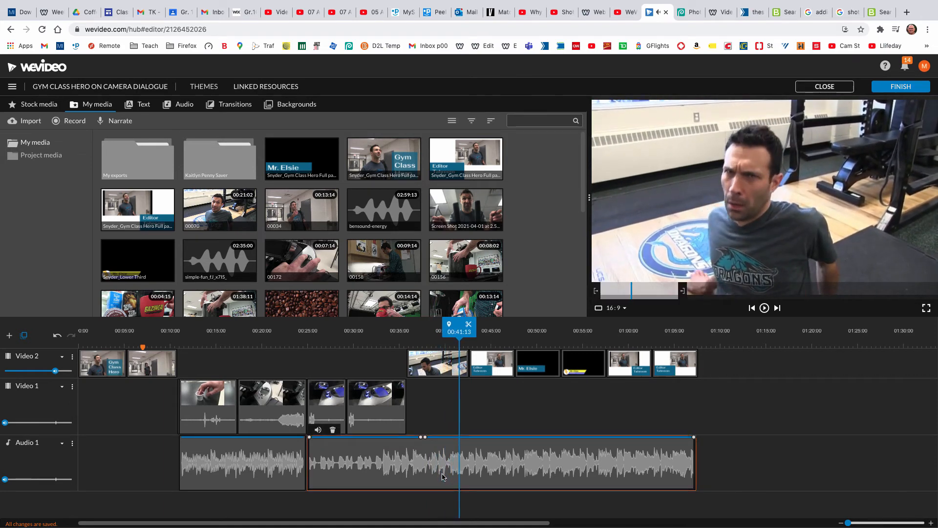
{"action": "left_click", "coordinate": [459, 437]}
{"action": "left_click", "coordinate": [463, 437]}
Unmute the Audio 1 track
{"action": "left_click_drag", "start_coordinate": [848, 523], "coordinate": [849, 522]}
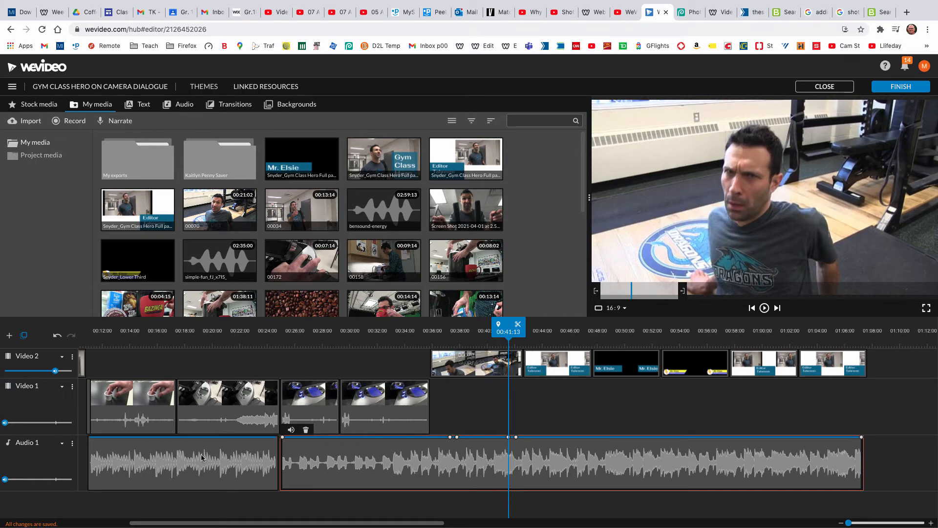
{"action": "left_click", "coordinate": [73, 444]}
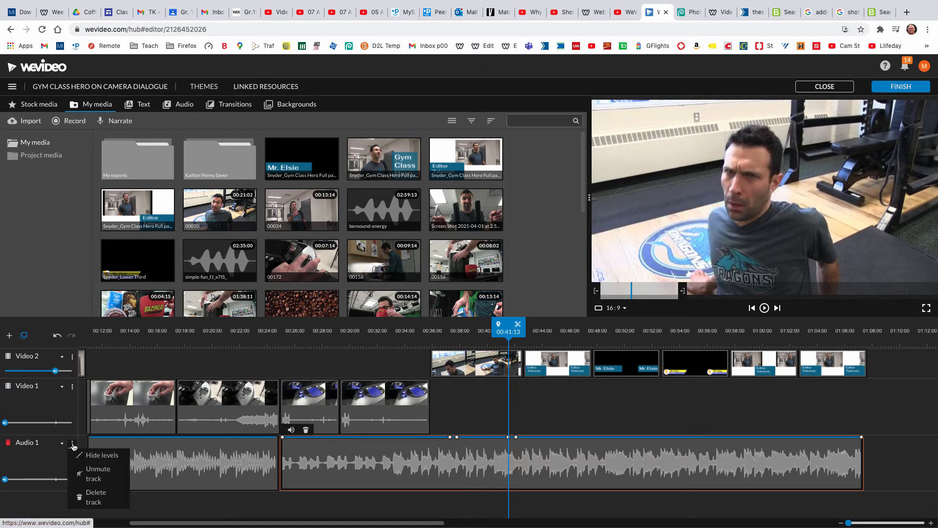
{"action": "left_click", "coordinate": [95, 473]}
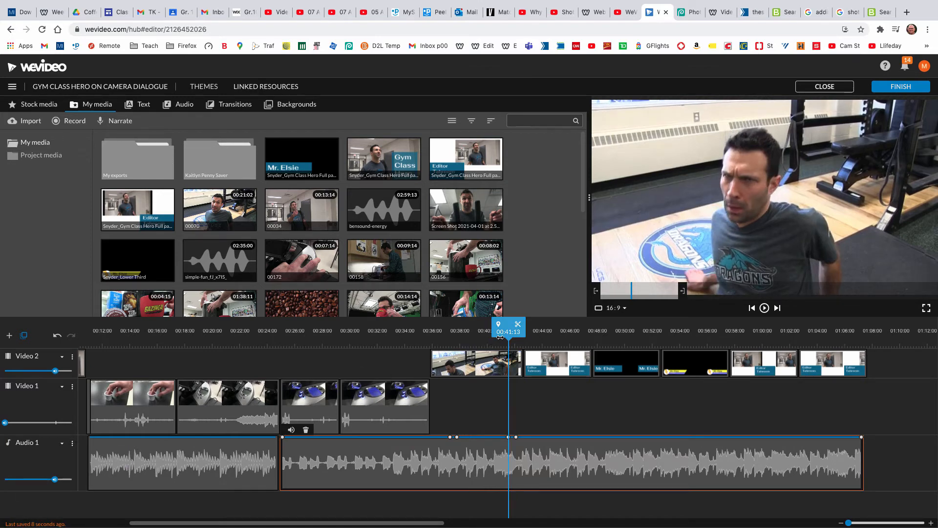
Lower the two inner volume keyframes of the bensound-energy clip to about 34%, forming a level dip under the dialogue
{"action": "left_click_drag", "start_coordinate": [505, 335], "coordinate": [429, 335]}
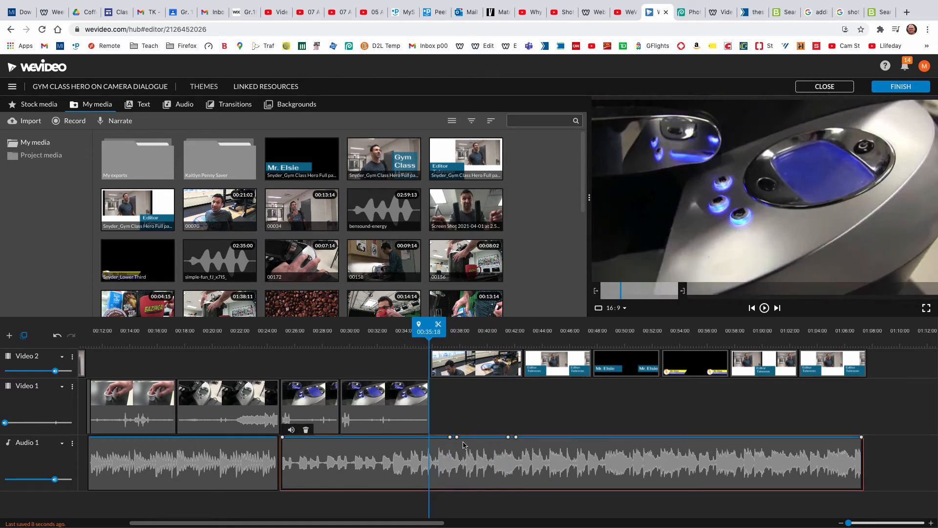
{"action": "left_click_drag", "start_coordinate": [457, 437], "coordinate": [457, 460]}
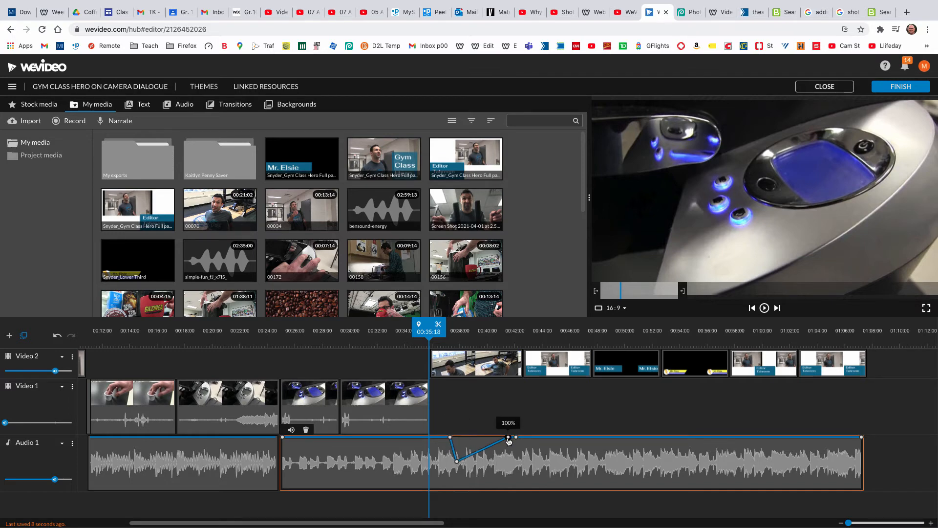
{"action": "left_click_drag", "start_coordinate": [508, 438], "coordinate": [507, 461]}
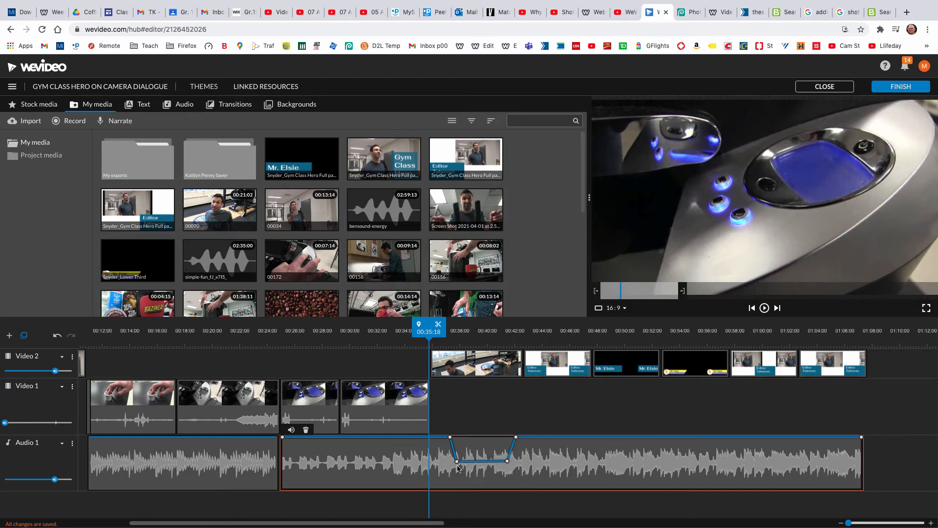
{"action": "mouse_move", "coordinate": [459, 466]}
{"action": "left_mouse_down"}
{"action": "mouse_move", "coordinate": [508, 470]}
{"action": "mouse_move", "coordinate": [459, 470]}
{"action": "left_mouse_up"}
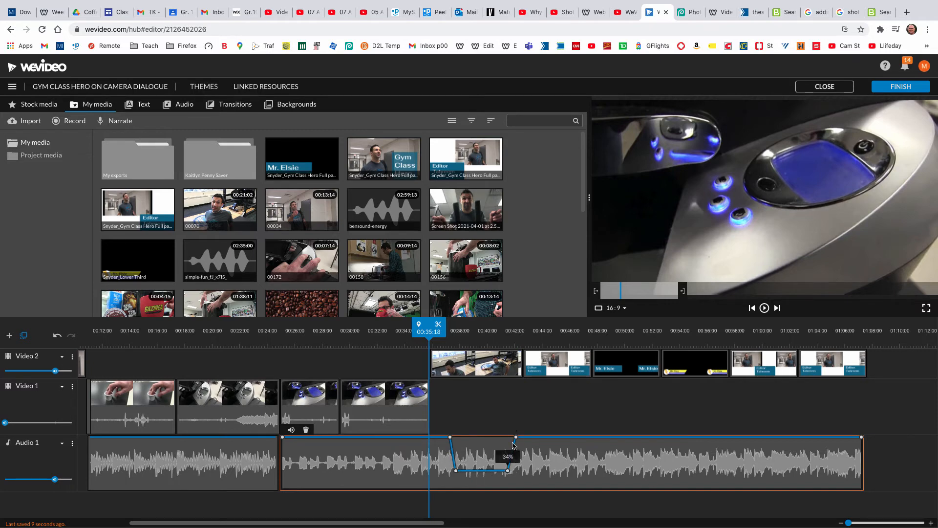
{"action": "left_click_drag", "start_coordinate": [508, 472], "coordinate": [511, 469]}
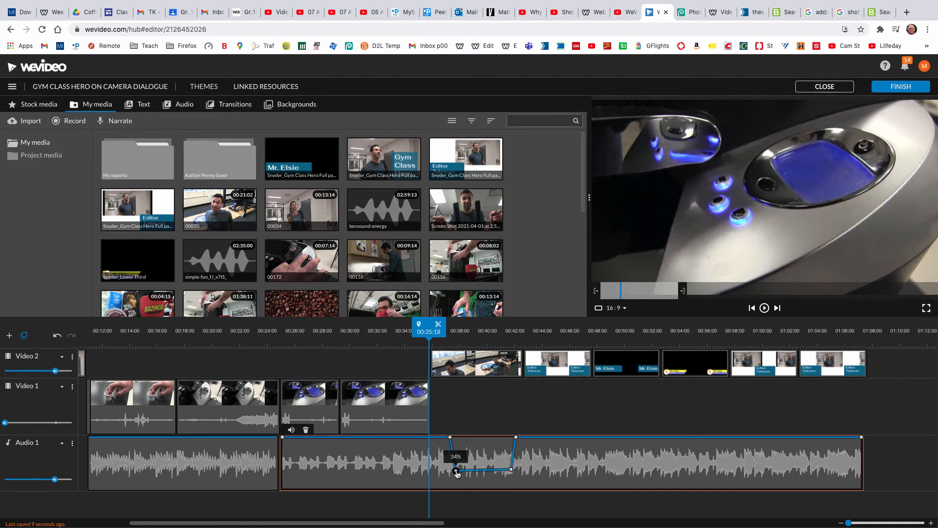
{"action": "left_click_drag", "start_coordinate": [456, 471], "coordinate": [458, 470]}
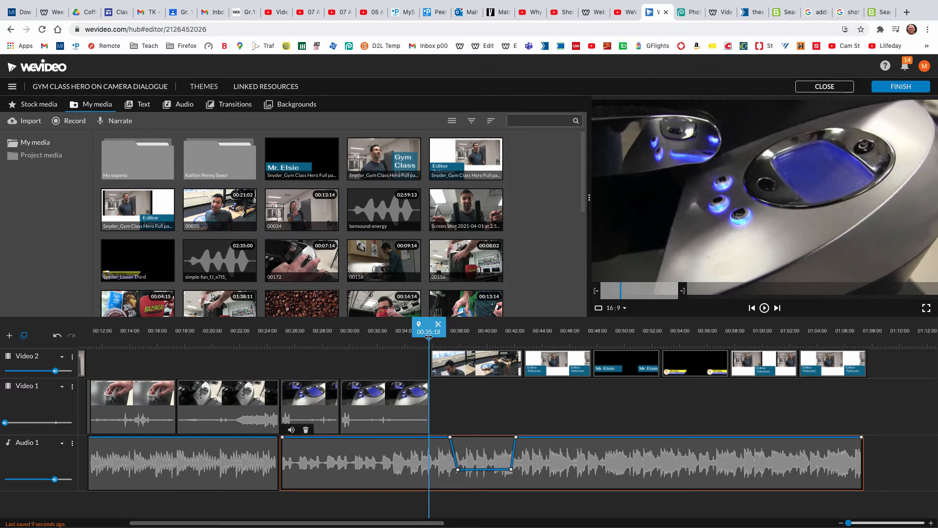
Play the music dip from 00:34:10 and slightly raise its two lowered volume keyframes, keeping them level
{"action": "left_click_drag", "start_coordinate": [429, 344], "coordinate": [411, 344]}
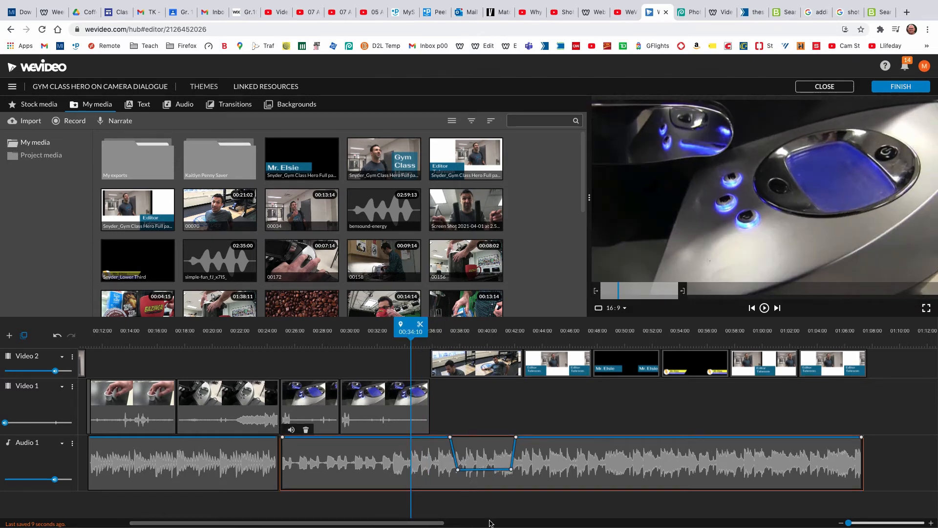
{"action": "key", "text": "space"}
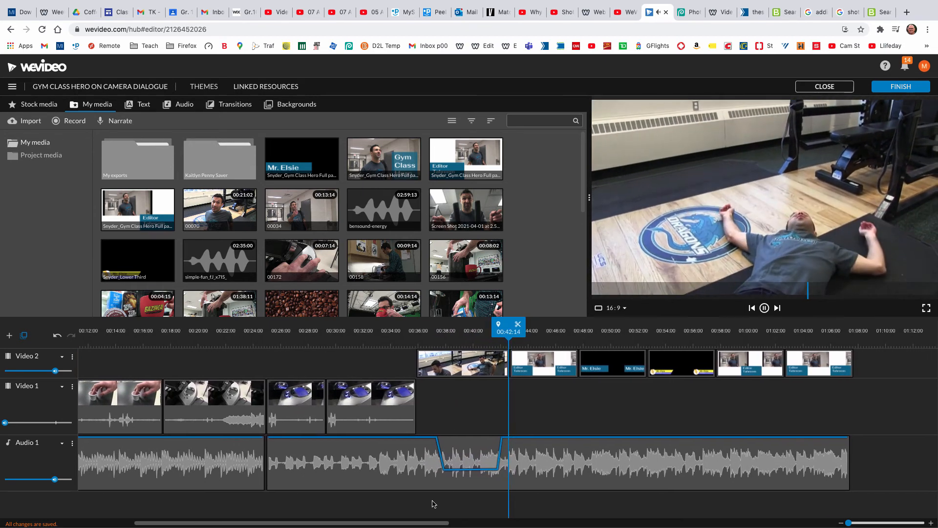
{"action": "left_click", "coordinate": [488, 481]}
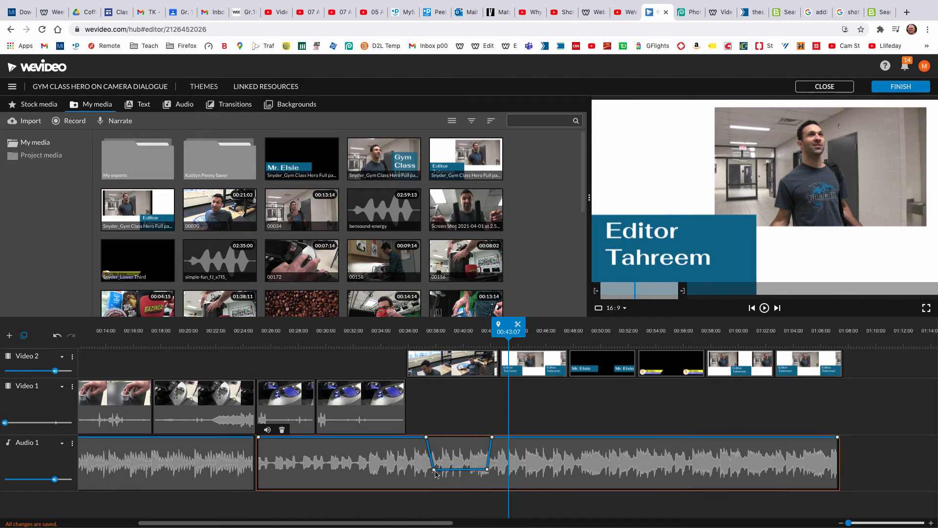
{"action": "left_click_drag", "start_coordinate": [437, 474], "coordinate": [488, 468]}
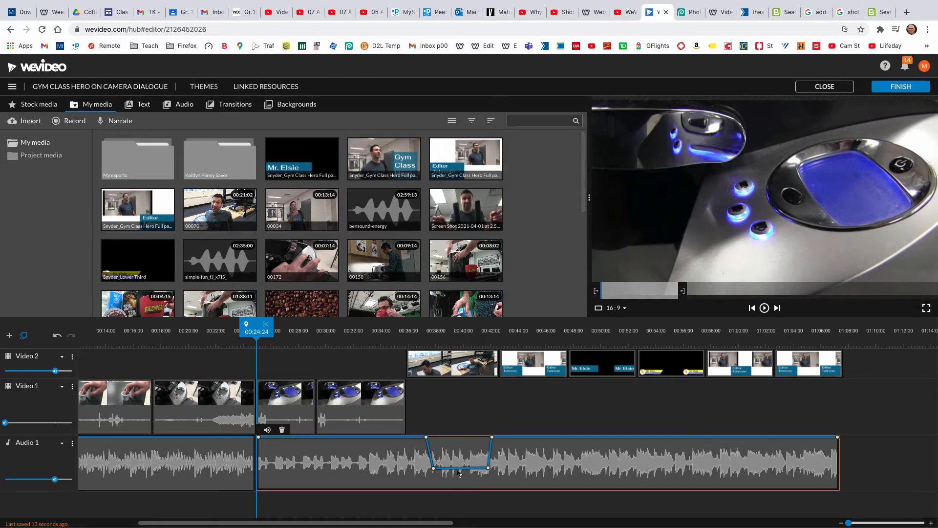
{"action": "left_click_drag", "start_coordinate": [434, 471], "coordinate": [473, 484]}
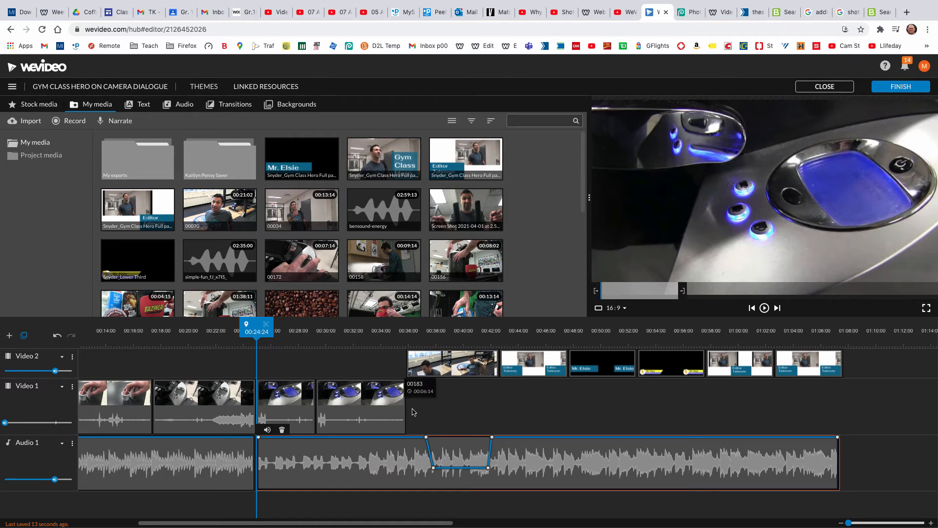
Play the timeline from 00:34:09 past the dialogue to check the music level under the on-camera clip
{"action": "left_click", "coordinate": [385, 343]}
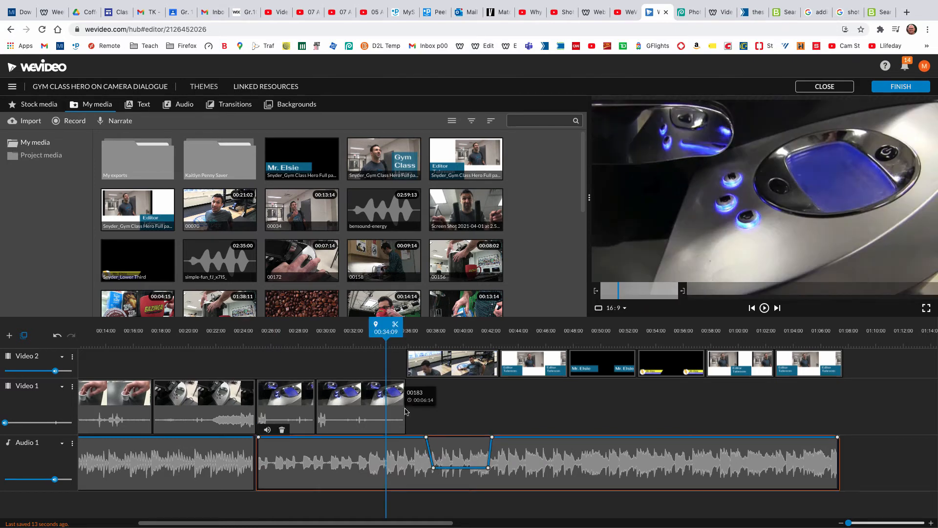
{"action": "key", "text": "space"}
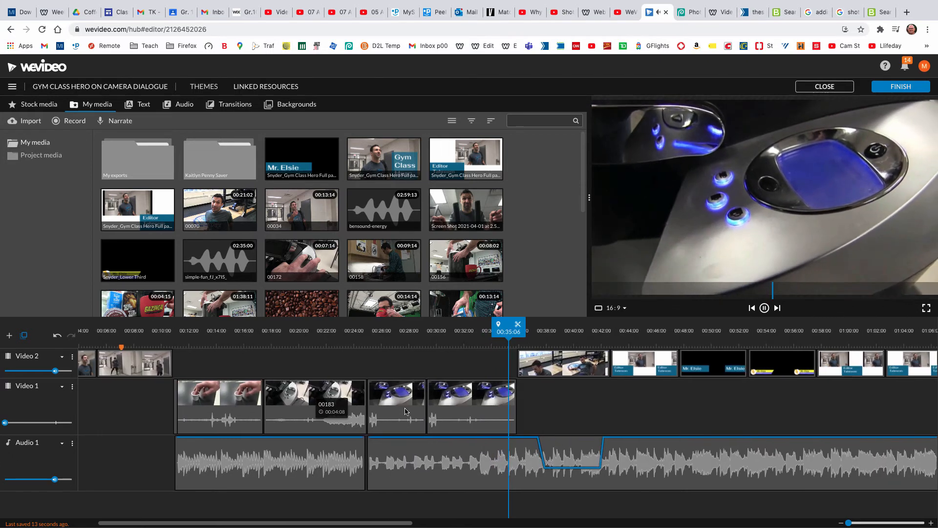
{"action": "key", "text": "space"}
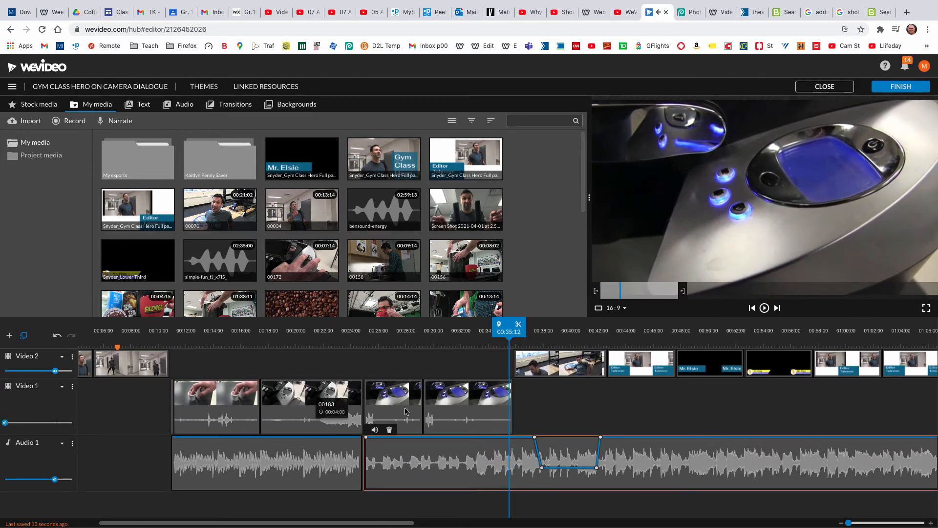
{"action": "key", "text": "space"}
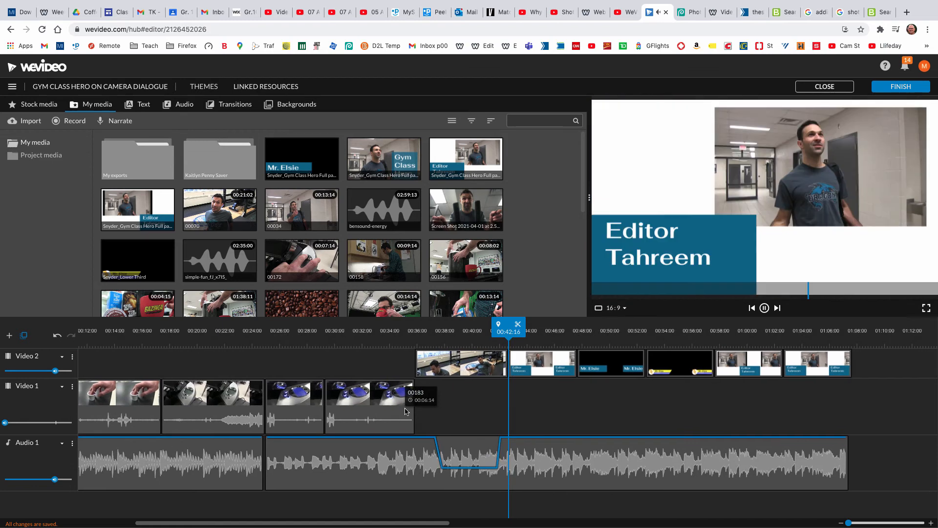
{"action": "key", "text": "space"}
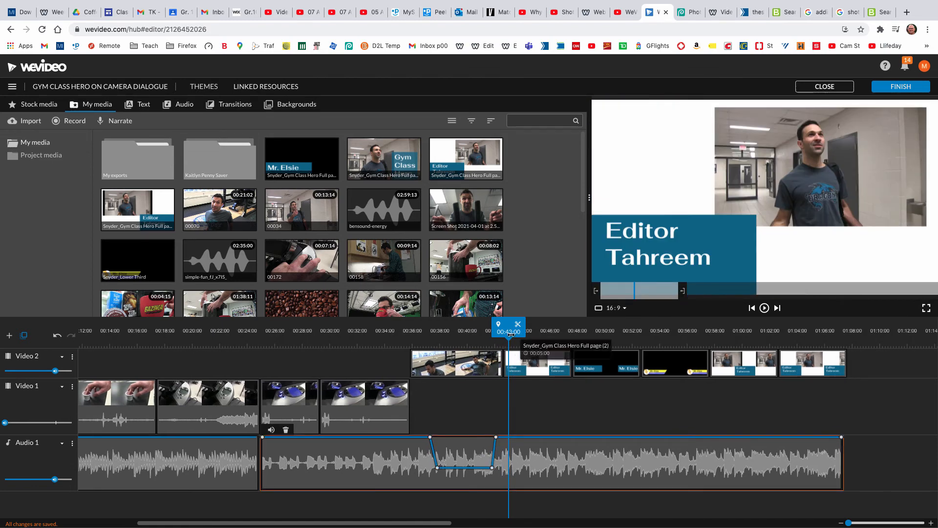
Add a Dip To Black transition to the end of the last title clip on Video 2
{"action": "left_click_drag", "start_coordinate": [508, 328], "coordinate": [776, 355]}
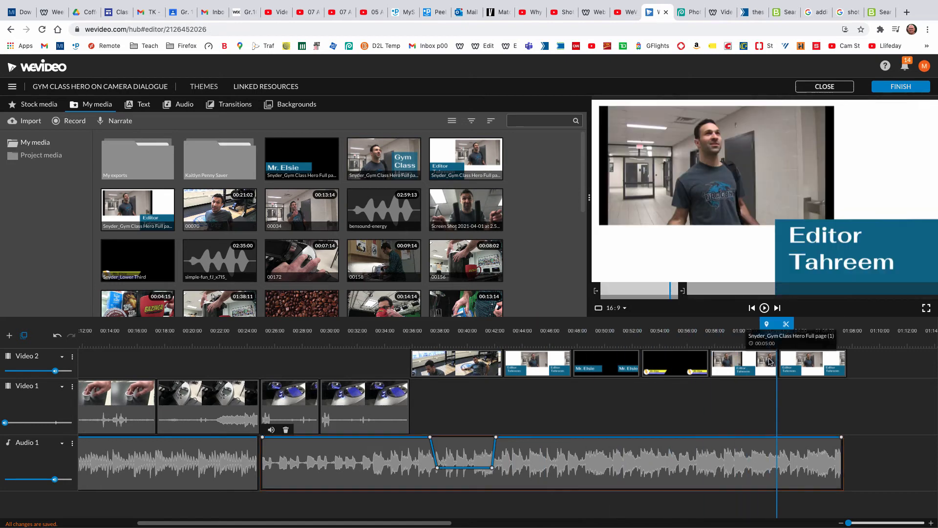
{"action": "left_click_drag", "start_coordinate": [401, 522], "coordinate": [503, 523]}
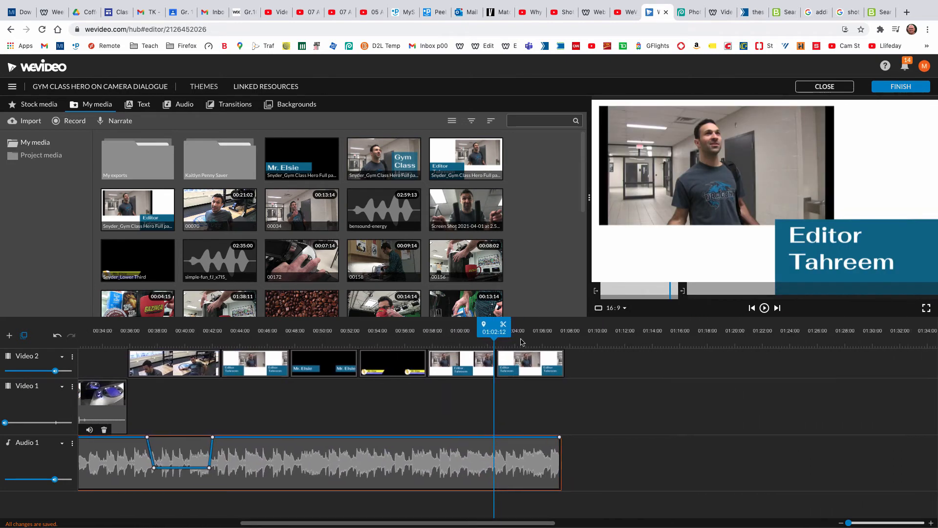
{"action": "left_click_drag", "start_coordinate": [495, 330], "coordinate": [552, 337]}
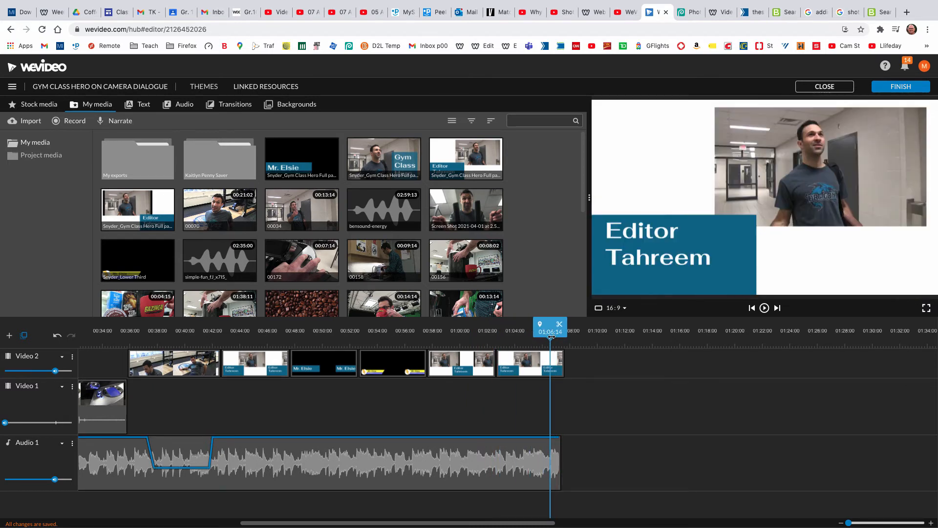
{"action": "left_click", "coordinate": [559, 366]}
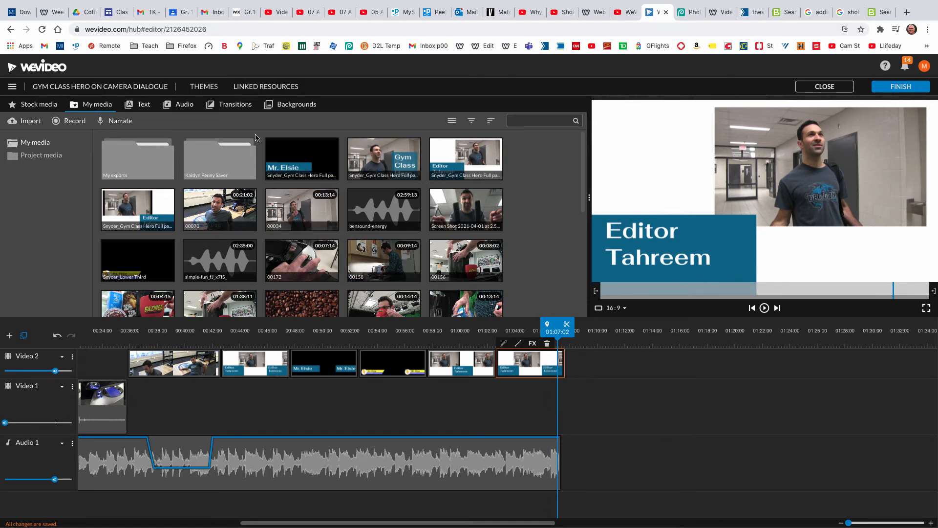
{"action": "left_click", "coordinate": [231, 107]}
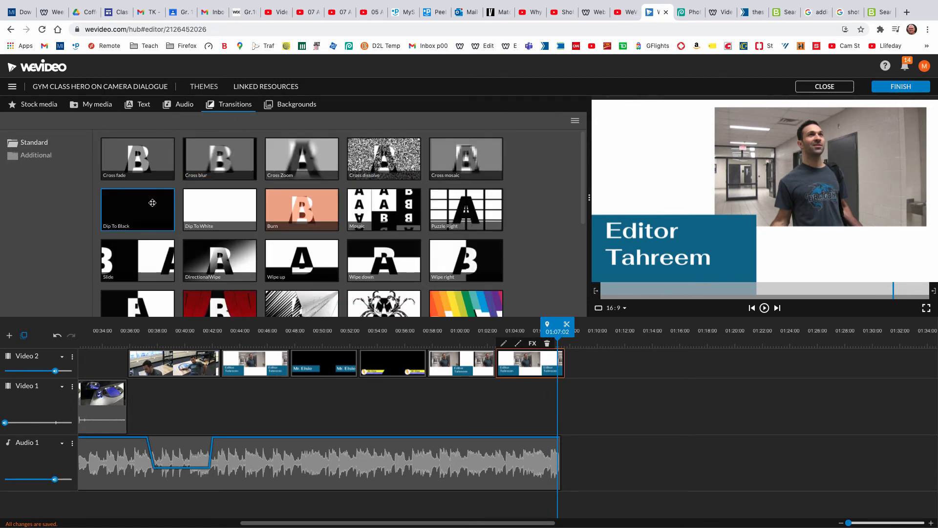
{"action": "left_click_drag", "start_coordinate": [142, 204], "coordinate": [588, 372]}
Preview the ending from 01:05:24 and check the duration and type settings of the Dip To Black transition
{"action": "left_click_drag", "start_coordinate": [551, 337], "coordinate": [539, 337]}
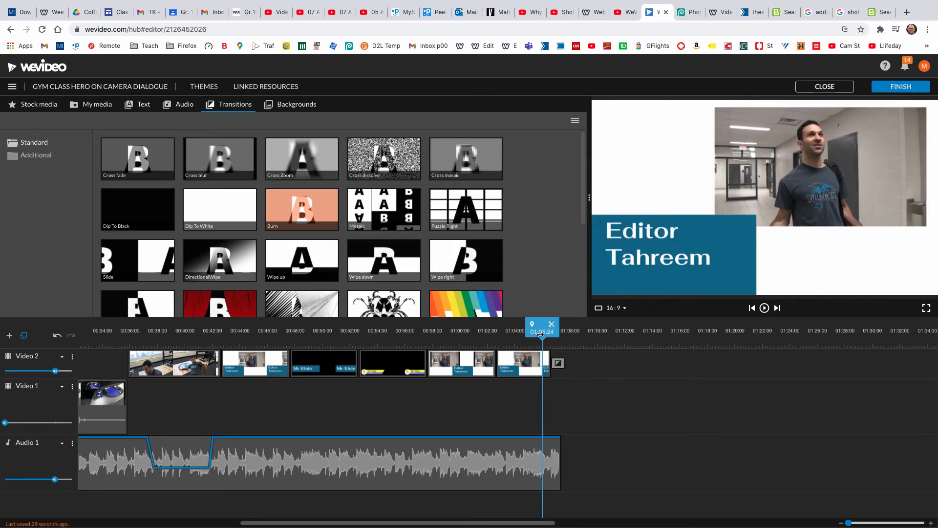
{"action": "key", "text": "space"}
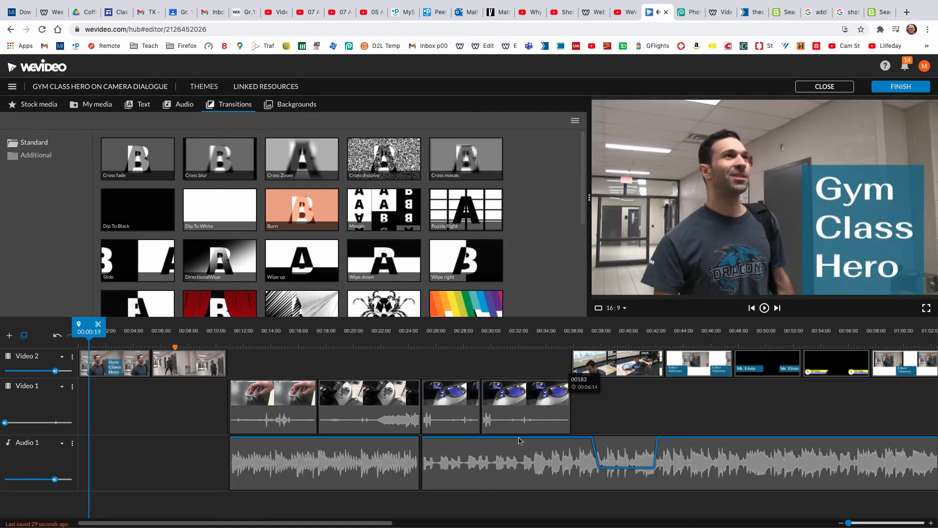
{"action": "left_click_drag", "start_coordinate": [337, 525], "coordinate": [569, 522]}
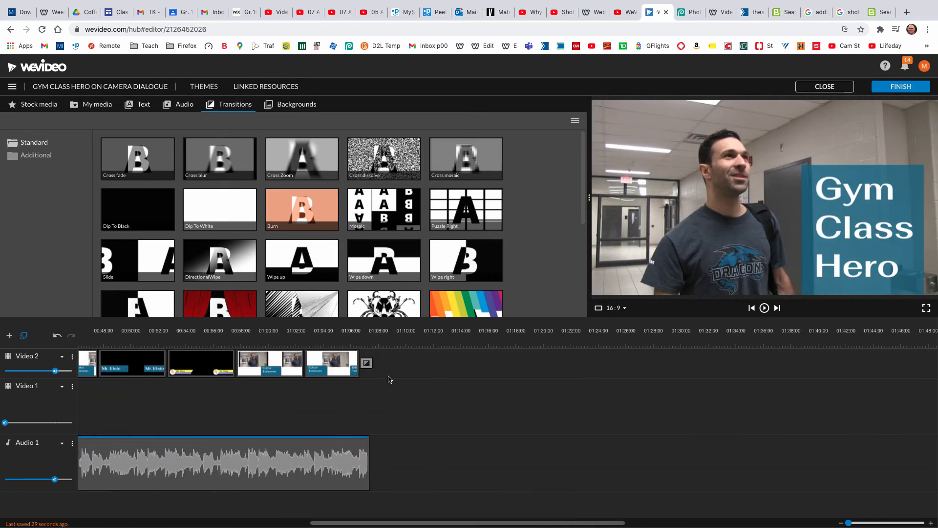
{"action": "left_click", "coordinate": [367, 364]}
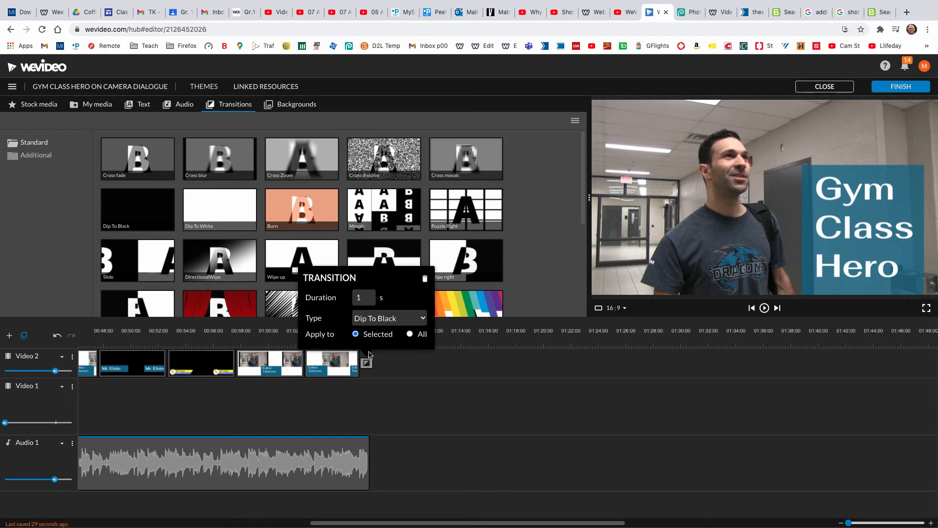
{"action": "left_click", "coordinate": [427, 372]}
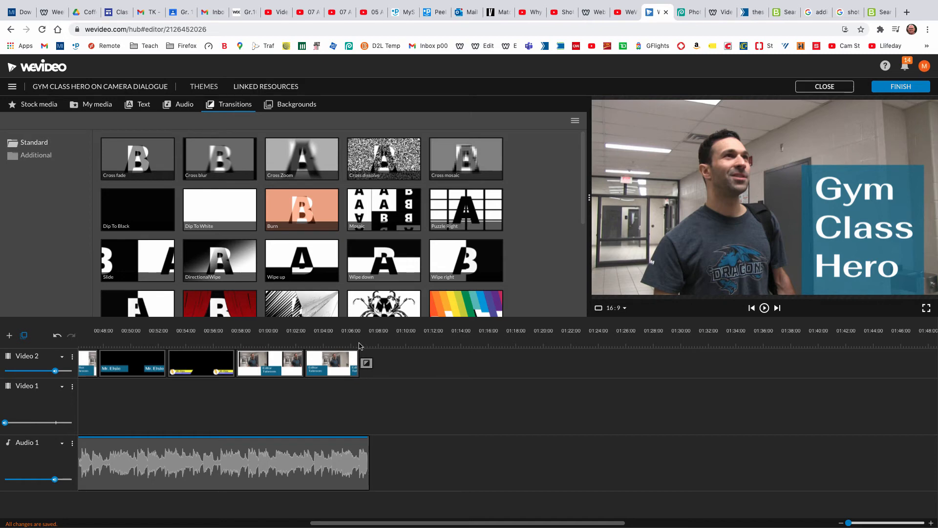
Add a volume keyframe to the bensound-energy clip at 01:06:12, where the closing transition begins
{"action": "left_click", "coordinate": [357, 342]}
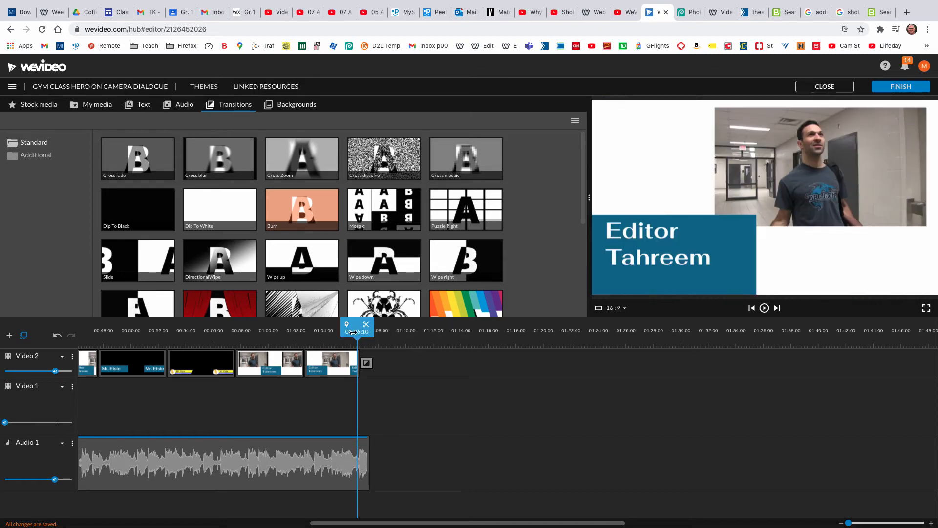
{"action": "left_click_drag", "start_coordinate": [354, 333], "coordinate": [353, 335]}
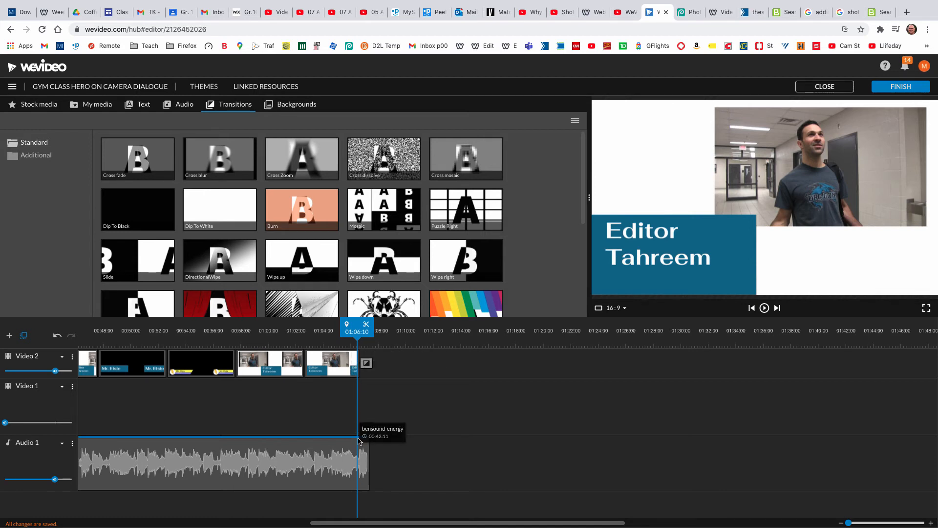
{"action": "left_click", "coordinate": [349, 450]}
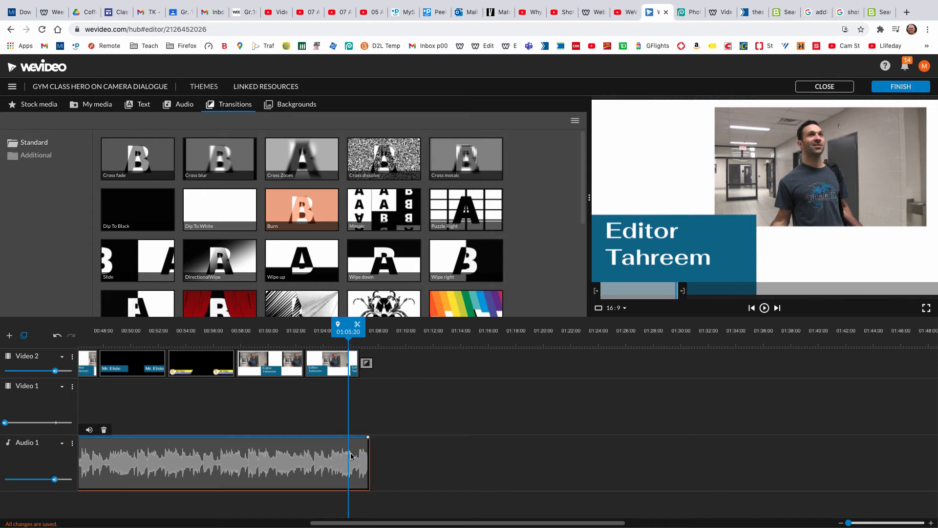
{"action": "left_click_drag", "start_coordinate": [348, 337], "coordinate": [355, 337]}
{"action": "left_click", "coordinate": [359, 442]}
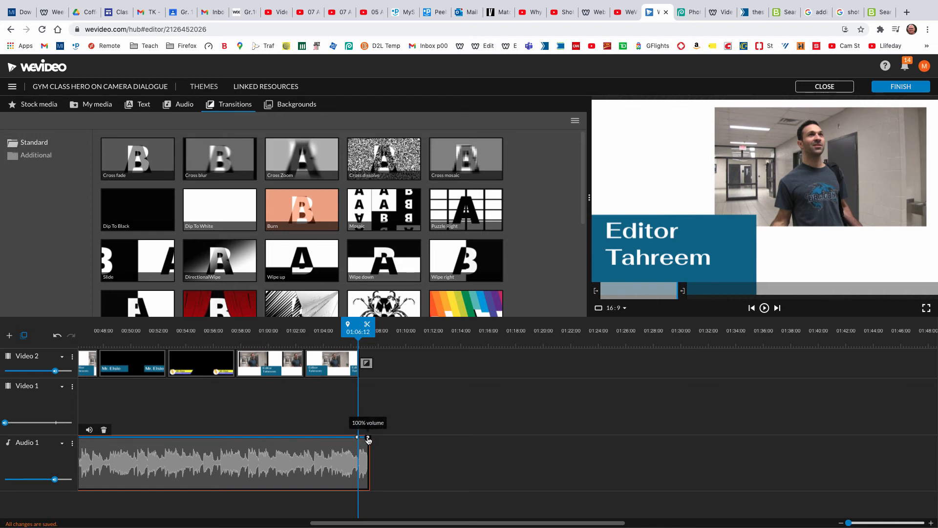
Lower the final volume keyframe of the bensound-energy clip to 0% to fade the music out, and play the ending from 01:05:13
{"action": "left_click_drag", "start_coordinate": [368, 438], "coordinate": [372, 500]}
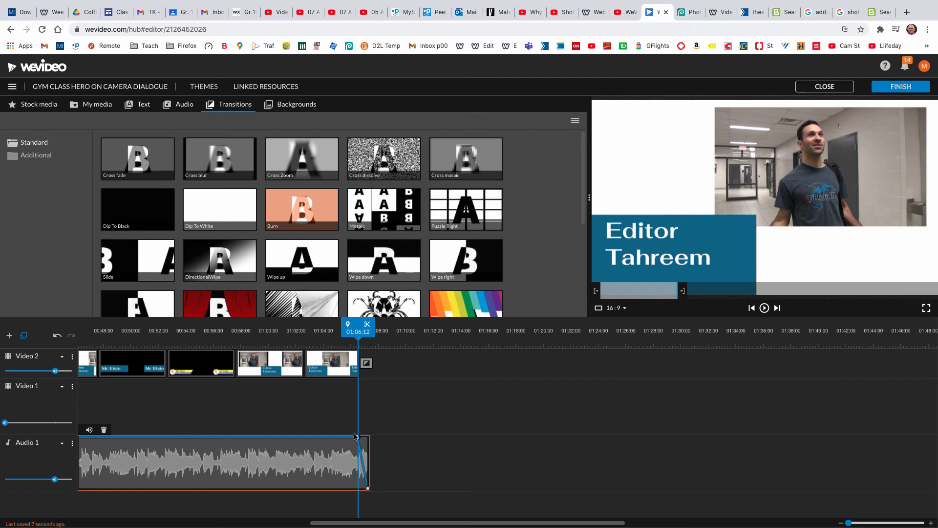
{"action": "left_click", "coordinate": [344, 348]}
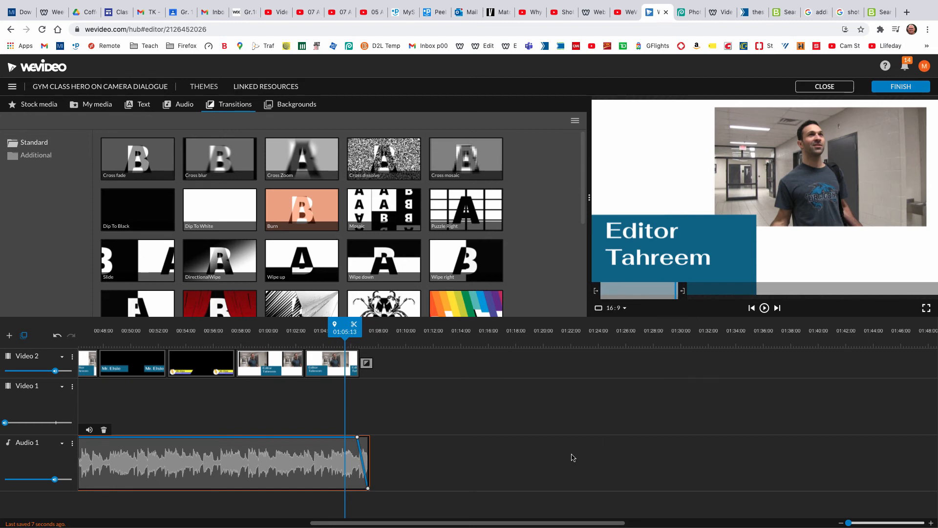
{"action": "key", "text": "space"}
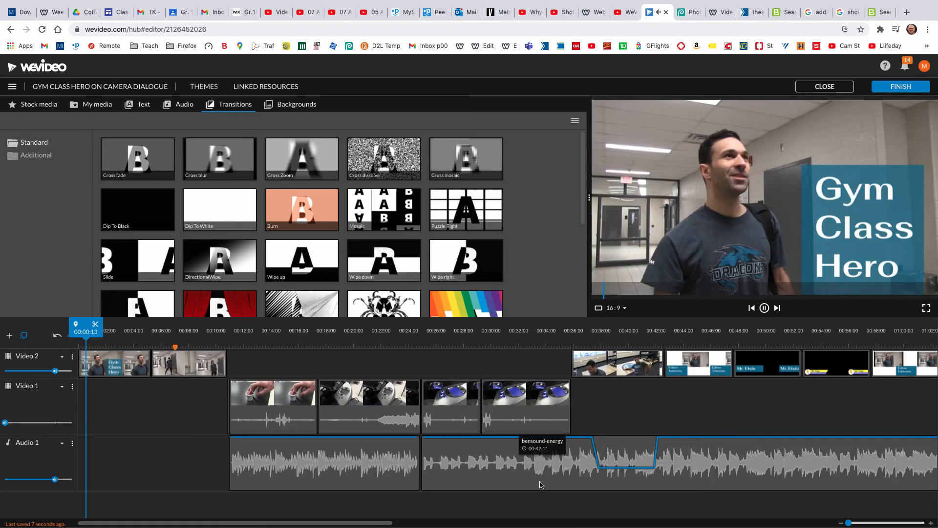
{"action": "left_click", "coordinate": [541, 482]}
Fade out the simple-fun music clip on Audio 1 by adding a volume keyframe near 00:24:01 and lowering its end keyframe to 0%
{"action": "left_click_drag", "start_coordinate": [371, 523], "coordinate": [403, 526]}
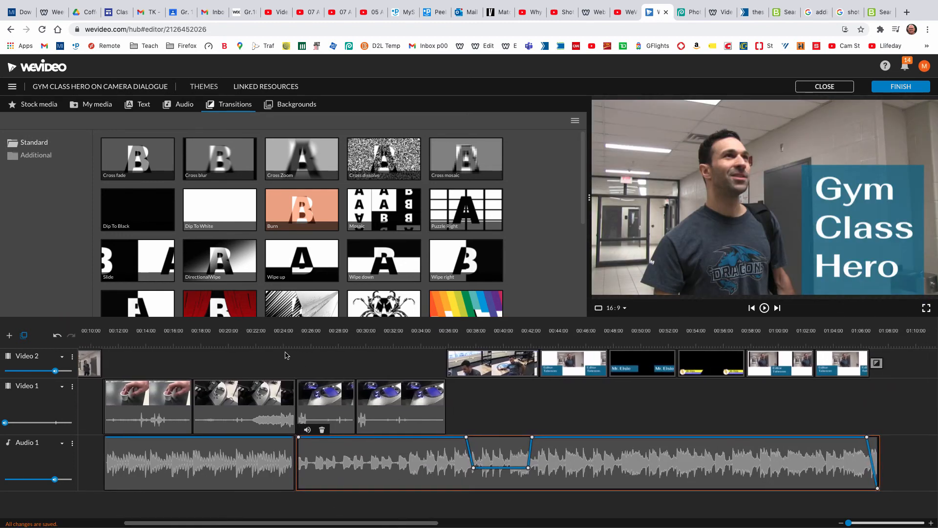
{"action": "left_click", "coordinate": [290, 374]}
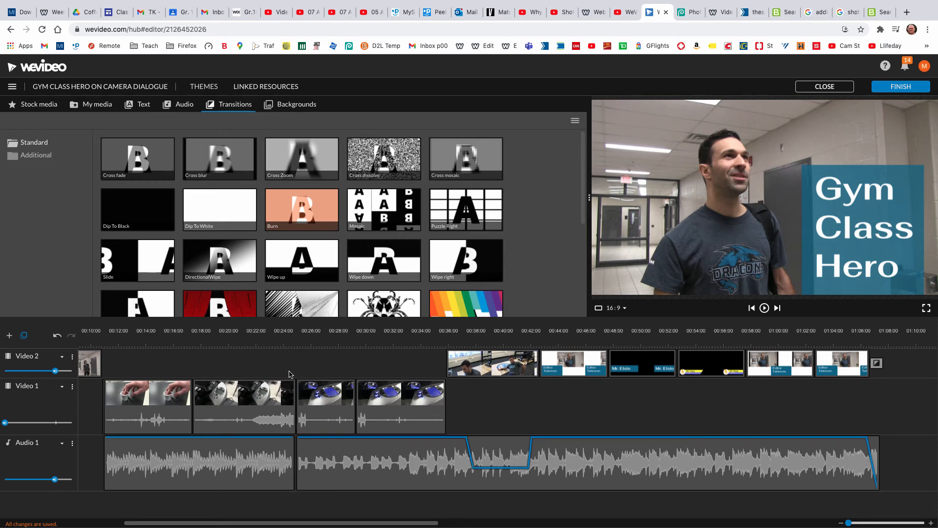
{"action": "left_click", "coordinate": [277, 332]}
{"action": "left_click_drag", "start_coordinate": [276, 332], "coordinate": [284, 332]}
{"action": "left_click", "coordinate": [286, 440]}
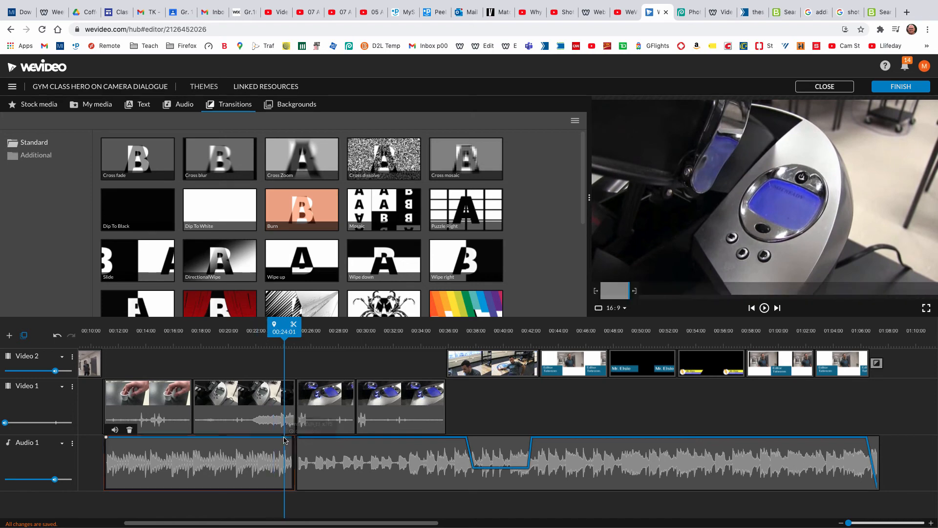
{"action": "left_click", "coordinate": [293, 441]}
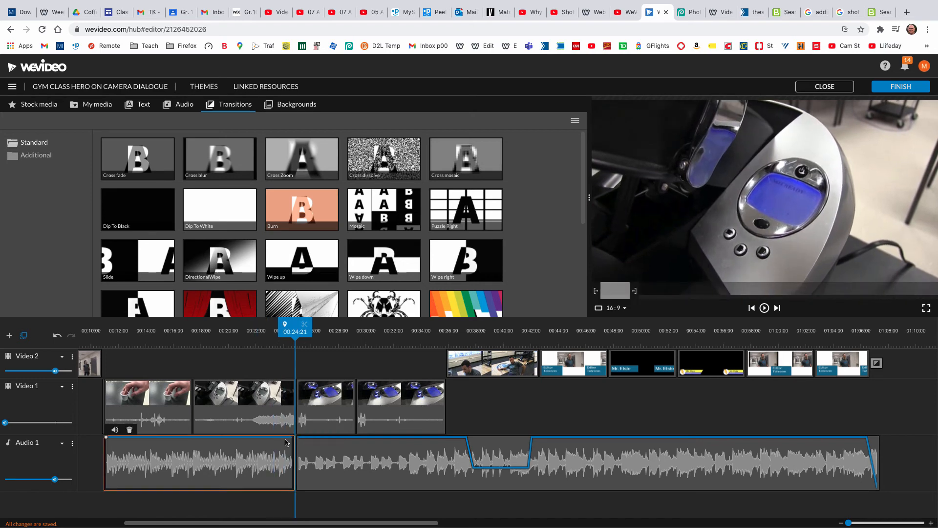
{"action": "left_click", "coordinate": [284, 438]}
{"action": "left_click_drag", "start_coordinate": [292, 439], "coordinate": [297, 496]}
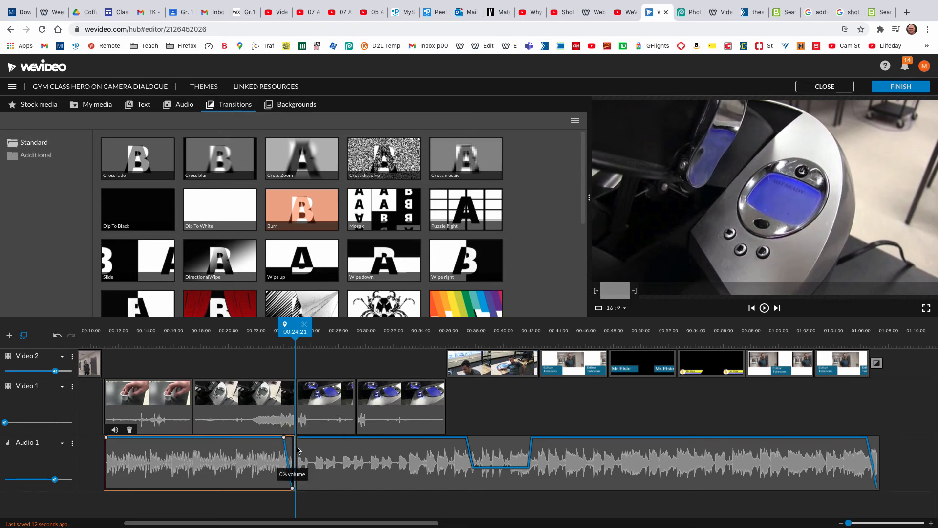
Shorten the simple-fun fade-out by moving its starting keyframe slightly closer to the clip's end, and play across the cut into the bensound-energy clip
{"action": "left_click_drag", "start_coordinate": [285, 438], "coordinate": [287, 439]}
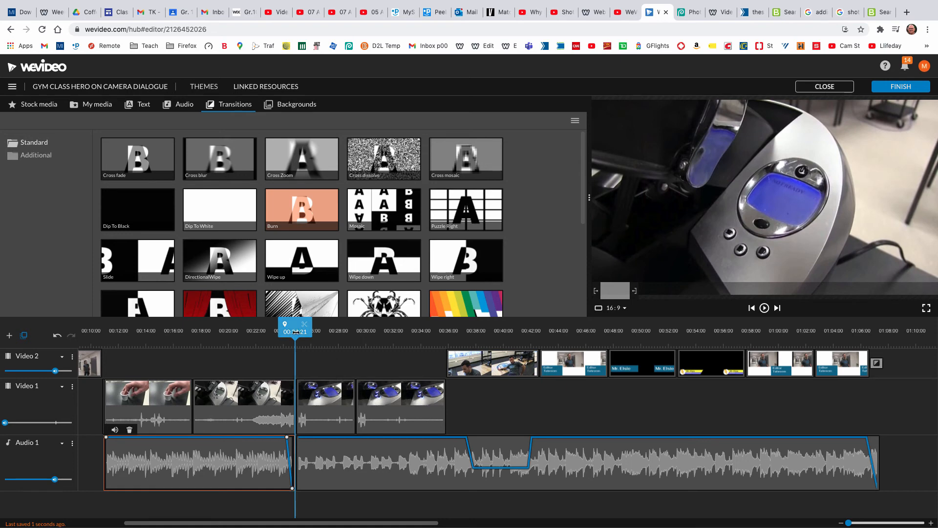
{"action": "left_click_drag", "start_coordinate": [295, 328], "coordinate": [274, 328]}
{"action": "key", "text": "space"}
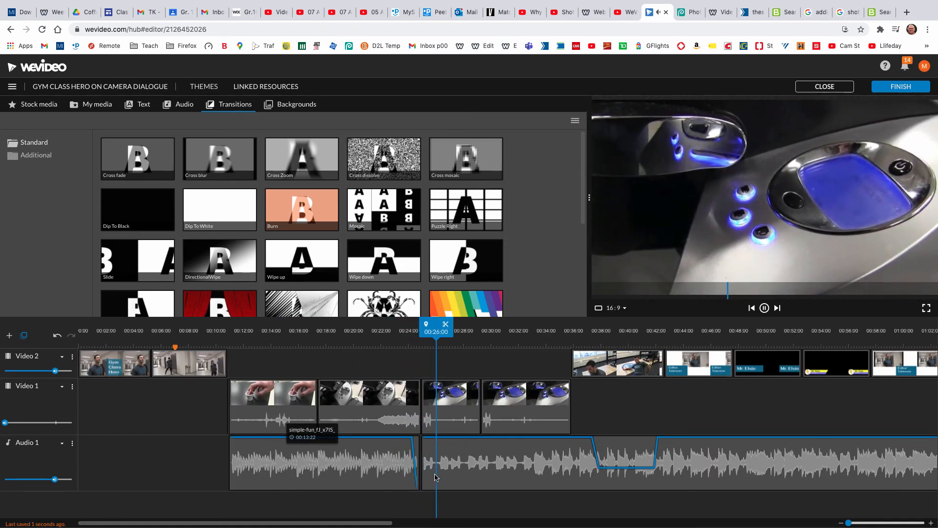
{"action": "left_click", "coordinate": [416, 468]}
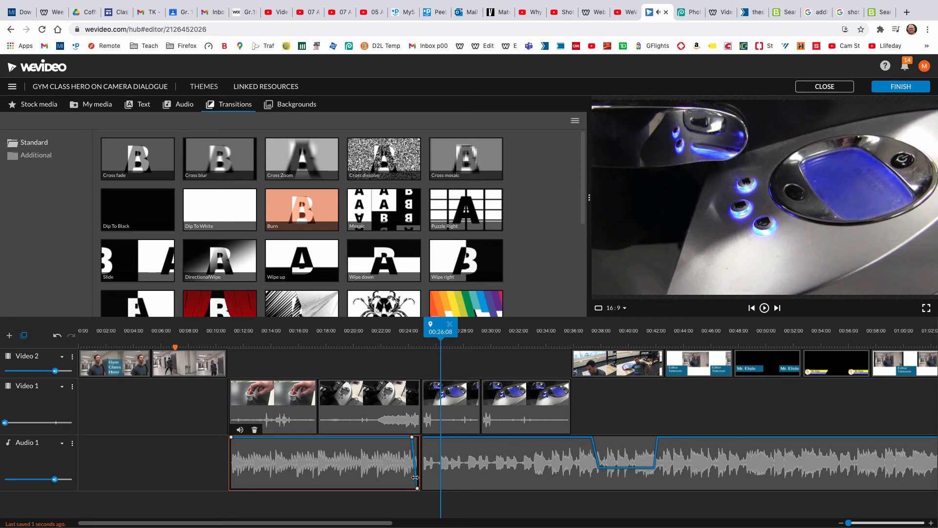
Trim the end of the simple-fun clip to a duration of 00:13:15 and play across the music change
{"action": "left_click_drag", "start_coordinate": [419, 461], "coordinate": [415, 462]}
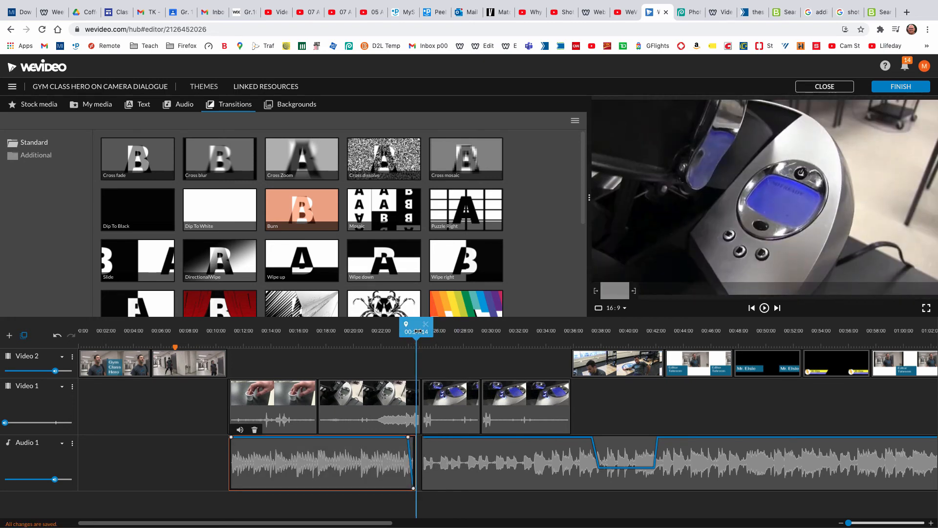
{"action": "left_click", "coordinate": [394, 346]}
{"action": "key", "text": "space"}
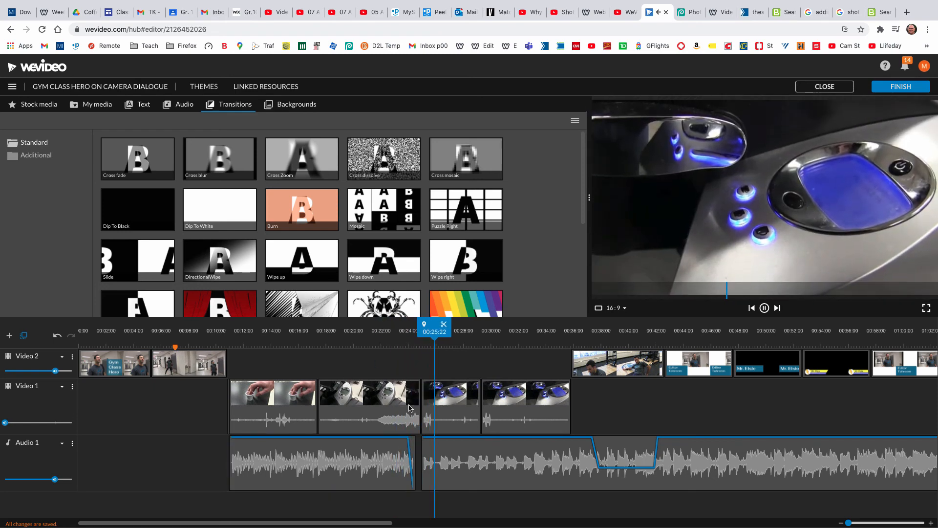
{"action": "left_click", "coordinate": [410, 447]}
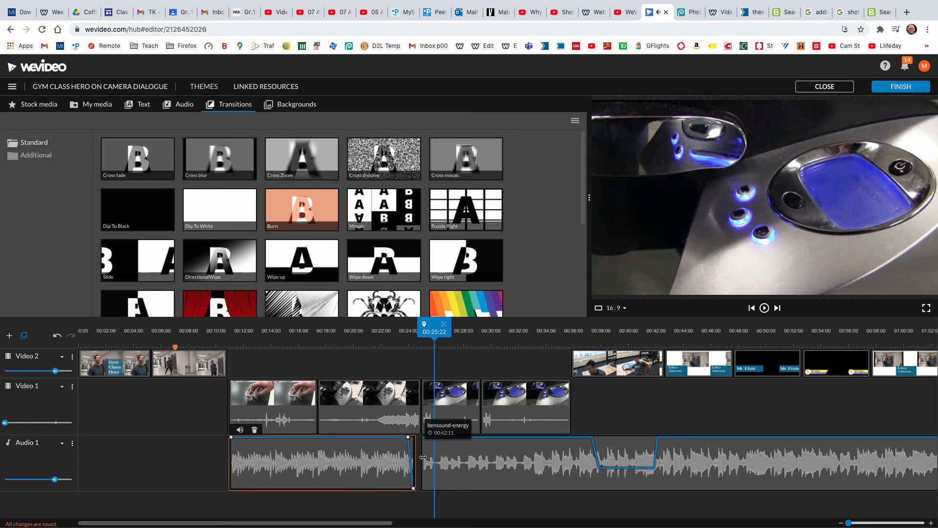
Trim the start of the bensound-energy clip to about 00:26:01, move it against the simple-fun clip's end, and play across the join
{"action": "left_click_drag", "start_coordinate": [424, 458], "coordinate": [439, 456]}
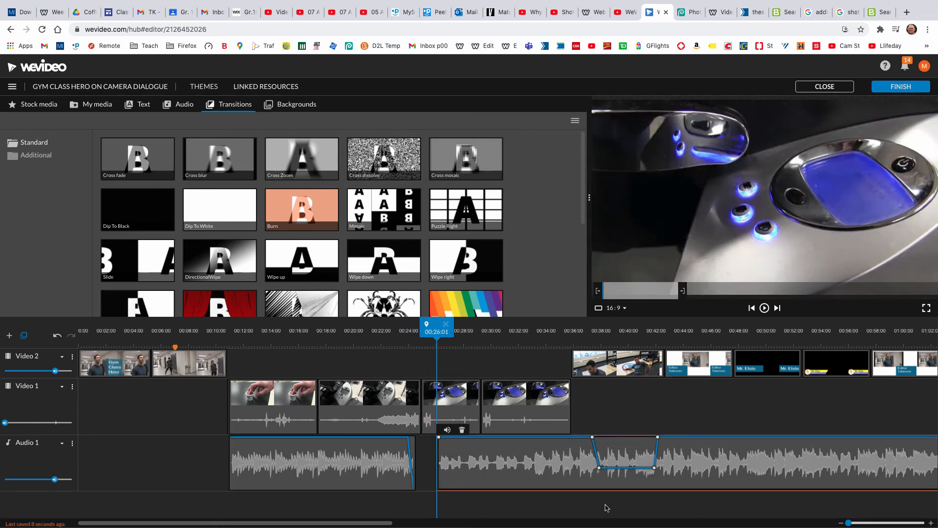
{"action": "left_click_drag", "start_coordinate": [523, 457], "coordinate": [502, 456]}
{"action": "left_click_drag", "start_coordinate": [415, 333], "coordinate": [383, 347]}
{"action": "key", "text": "space"}
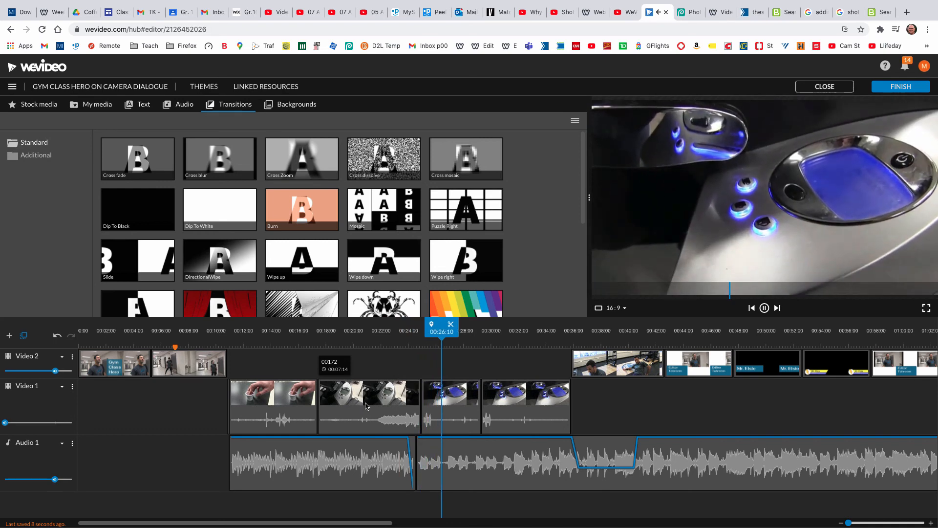
{"action": "left_click", "coordinate": [449, 468]}
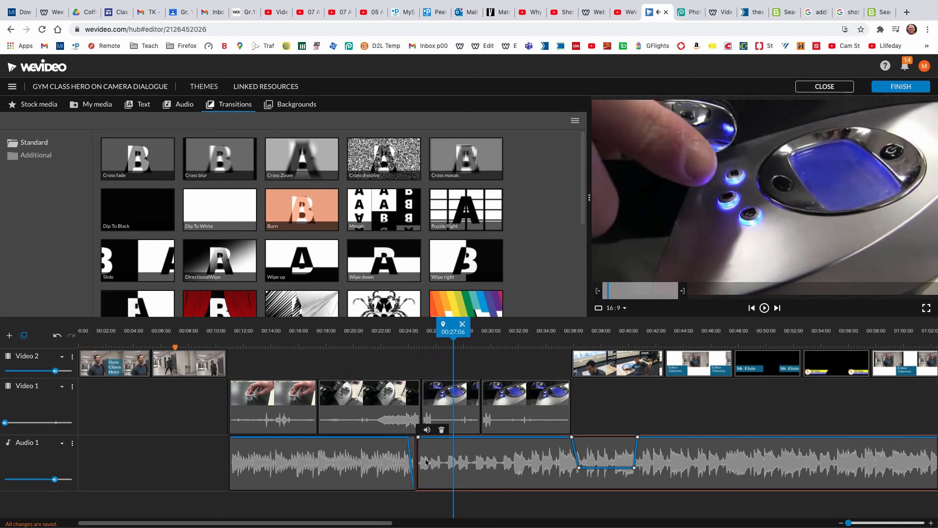
Trim more off the start of the bensound-energy clip, close the gap to the simple-fun clip again, and play across the join
{"action": "left_click_drag", "start_coordinate": [419, 456], "coordinate": [444, 470]}
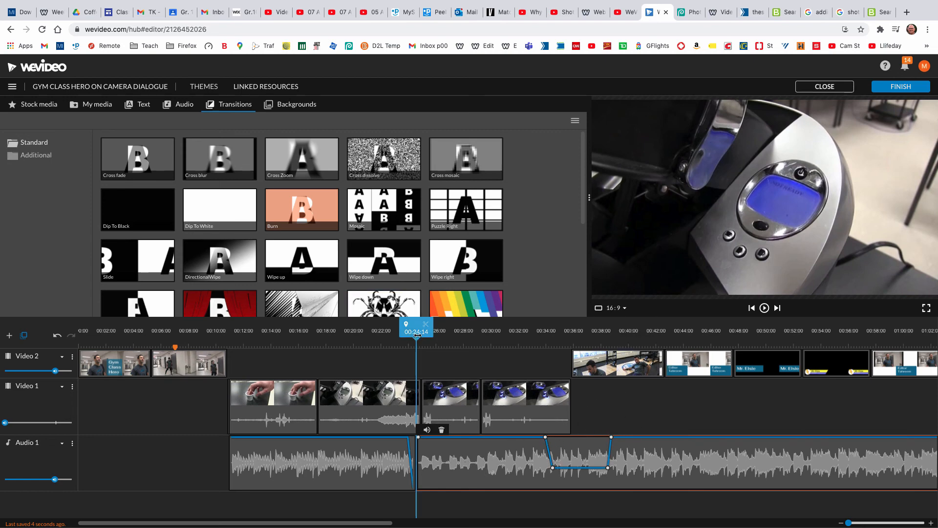
{"action": "left_click", "coordinate": [387, 336]}
{"action": "key", "text": "space"}
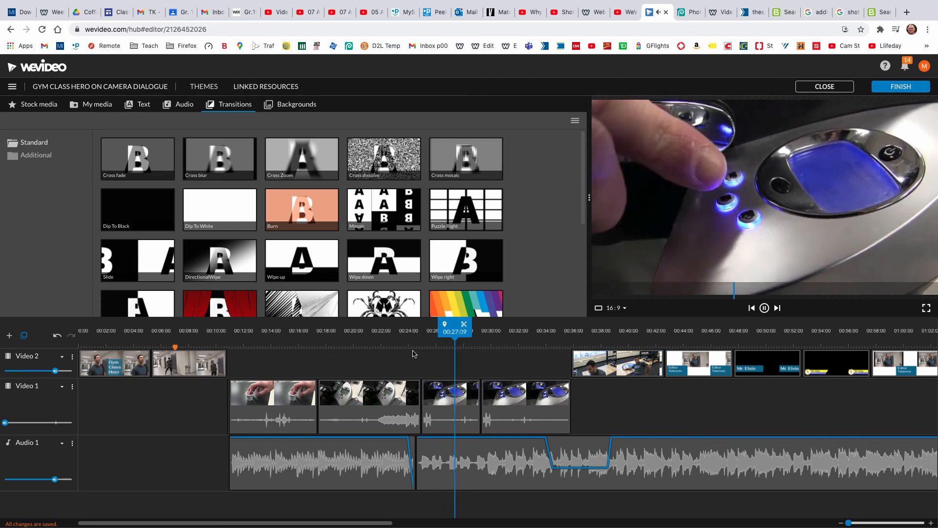
{"action": "left_click", "coordinate": [484, 486]}
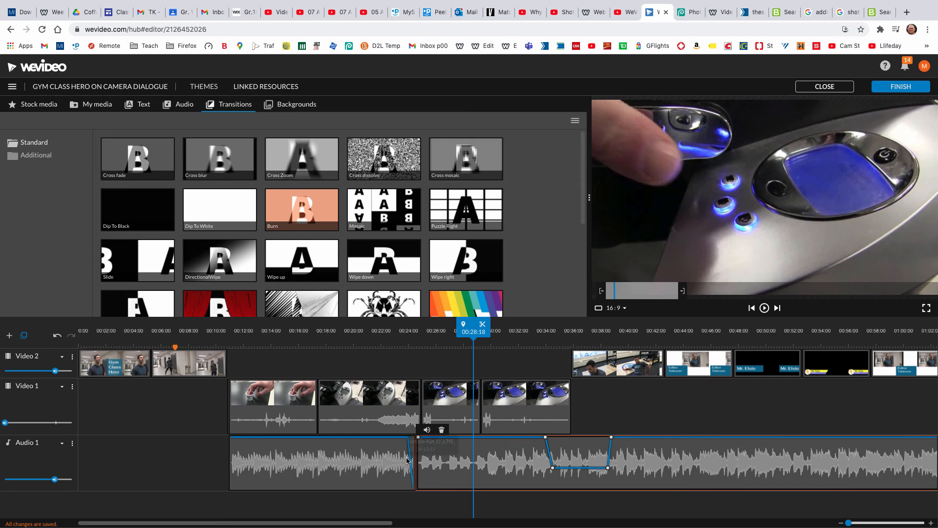
Undo the trims and moves made to the simple-fun and bensound-energy clips around their join
{"action": "key", "text": "super+z"}
{"action": "key", "text": "super+z"}
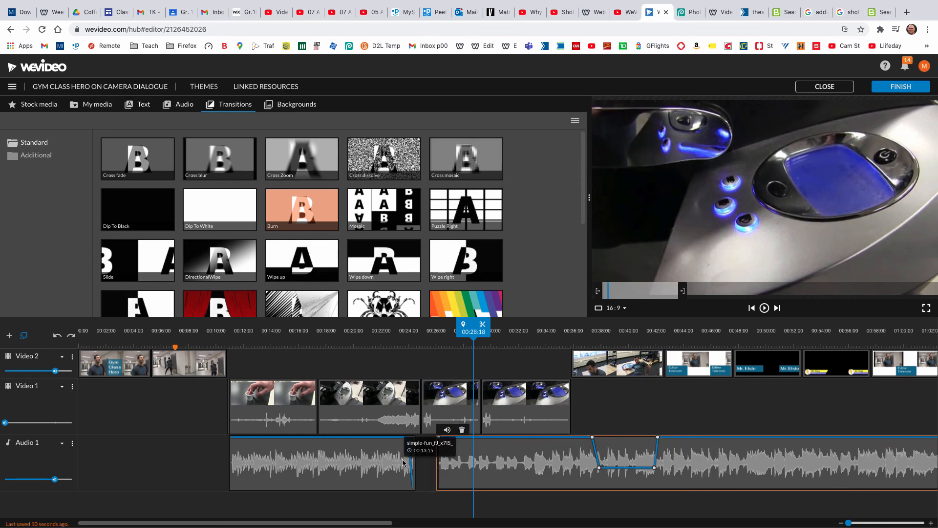
{"action": "key", "text": "super+z"}
{"action": "key", "text": "super+z"}
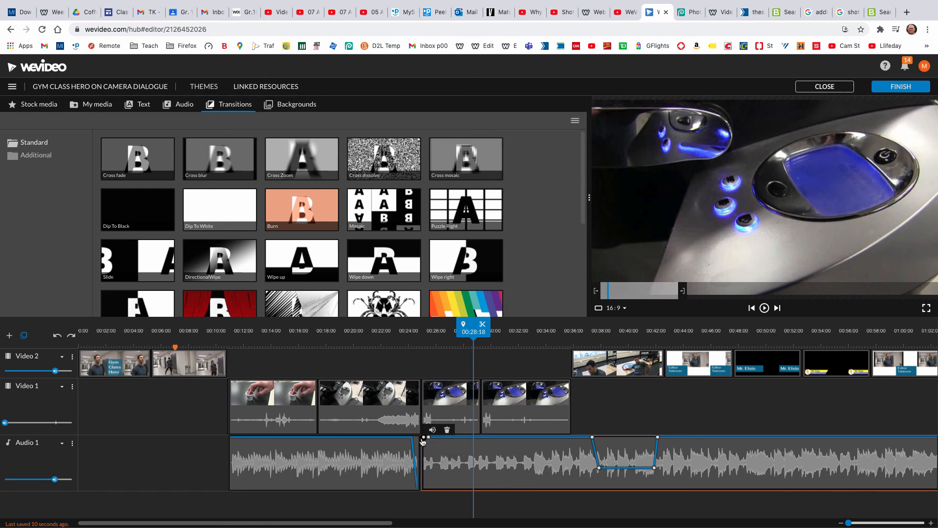
Fade in the bensound-energy clip by lowering its first volume keyframe to 0%, and play across the change from the simple-fun clip
{"action": "left_click_drag", "start_coordinate": [424, 438], "coordinate": [424, 488]}
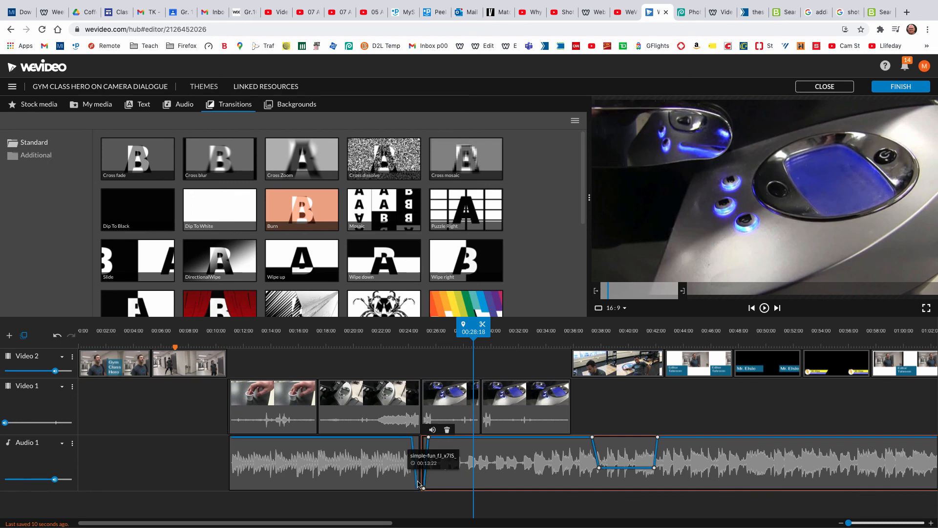
{"action": "left_click_drag", "start_coordinate": [466, 334], "coordinate": [389, 335]}
{"action": "key", "text": "space"}
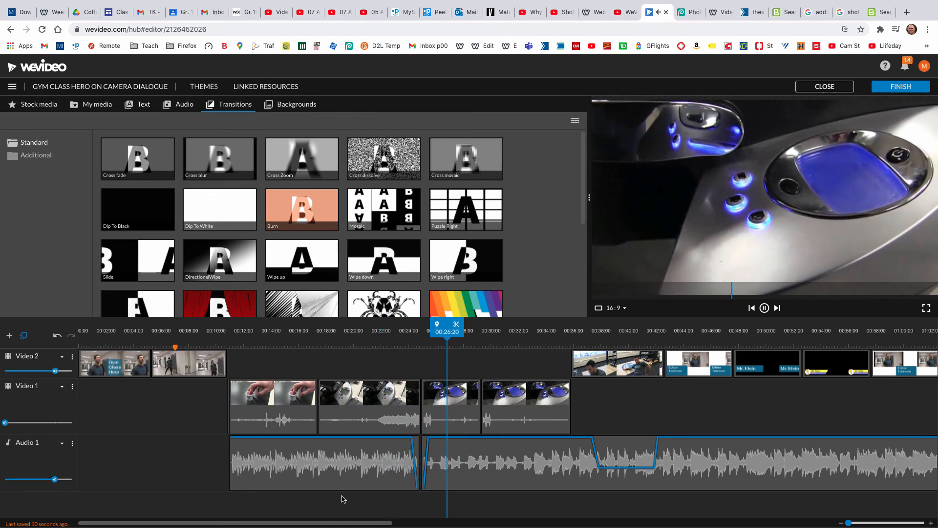
{"action": "key", "text": "space"}
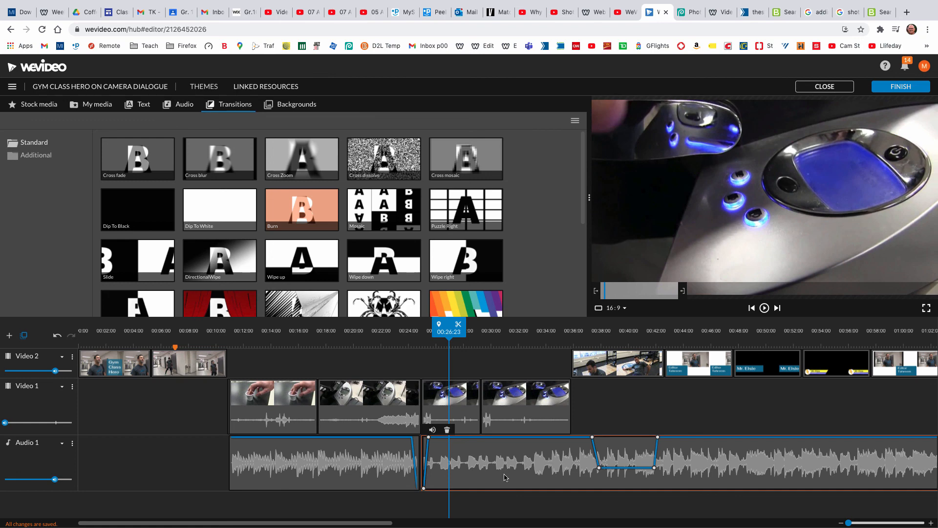
Review the on-camera clips on Video 2, the music dip beneath the dialogue, and the closing Dip To Black transition's settings and audio fade
{"action": "left_click", "coordinate": [593, 374]}
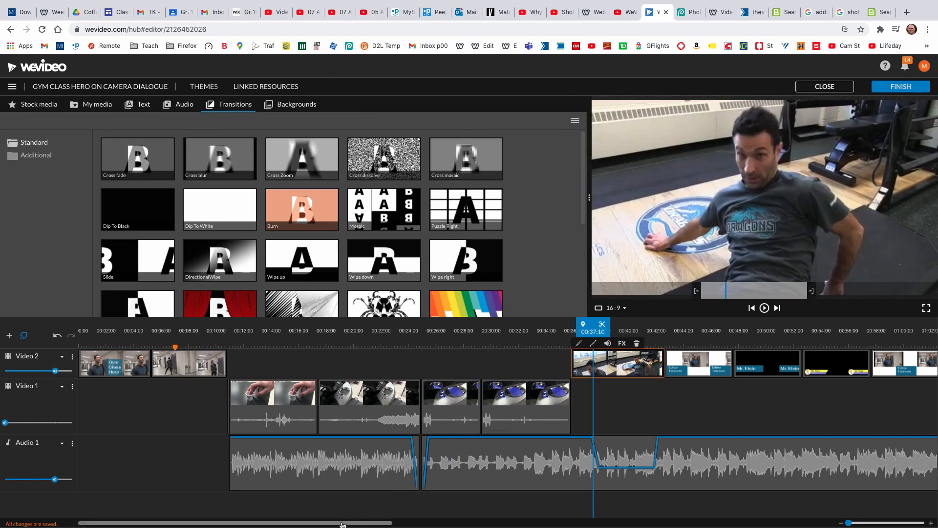
{"action": "left_click", "coordinate": [186, 370]}
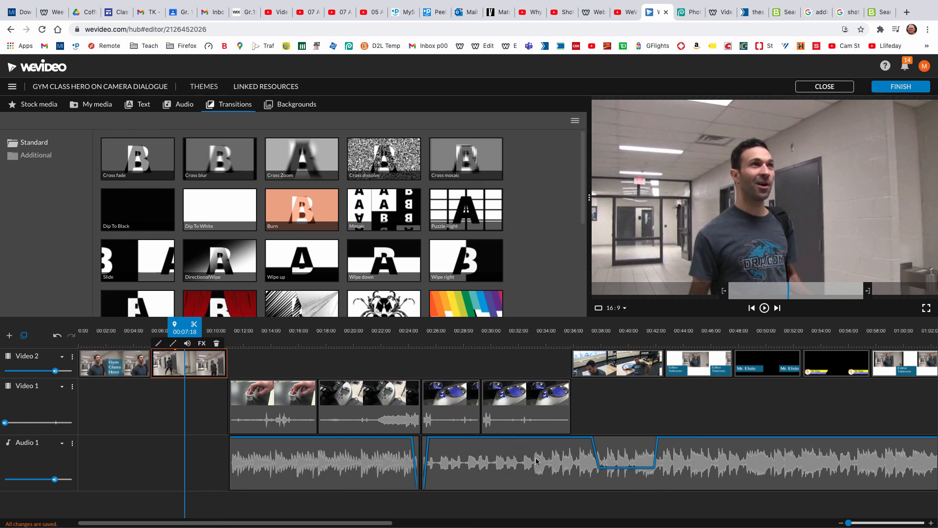
{"action": "left_click", "coordinate": [615, 359]}
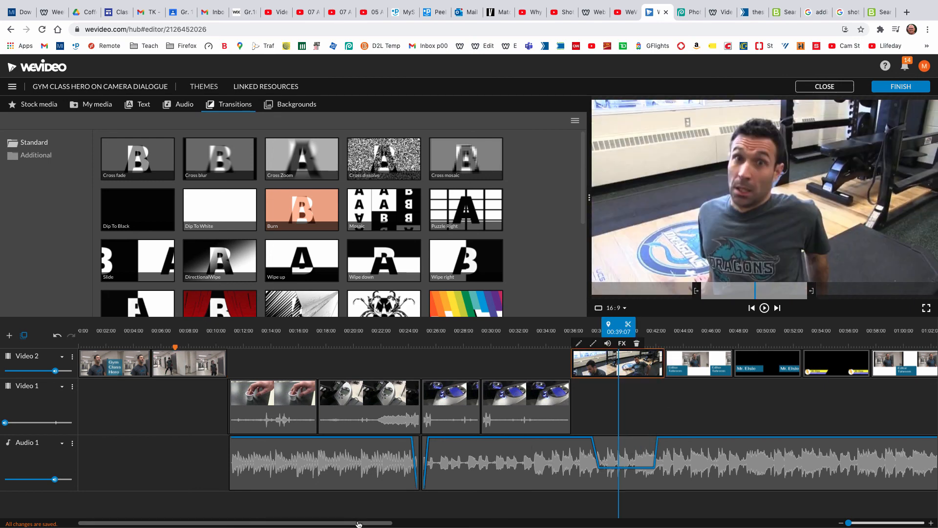
{"action": "left_click_drag", "start_coordinate": [359, 524], "coordinate": [471, 524]}
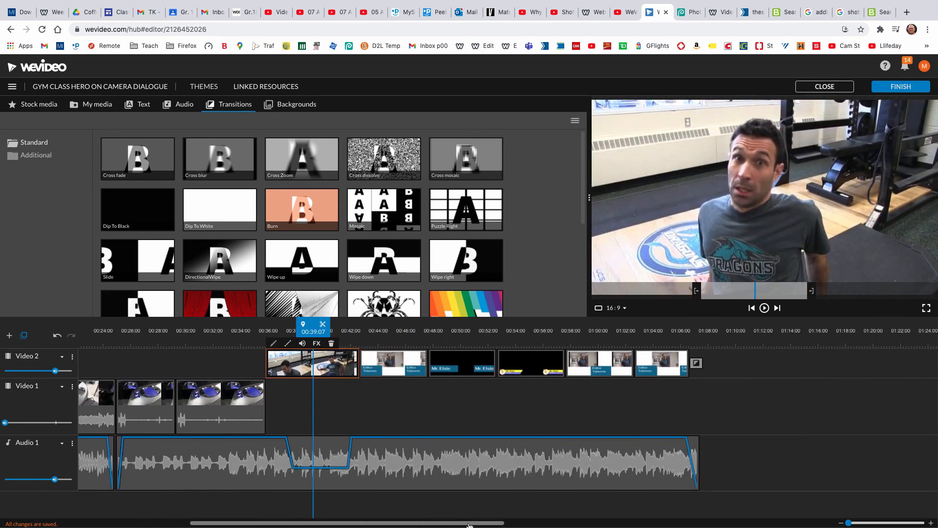
{"action": "left_click", "coordinate": [672, 341]}
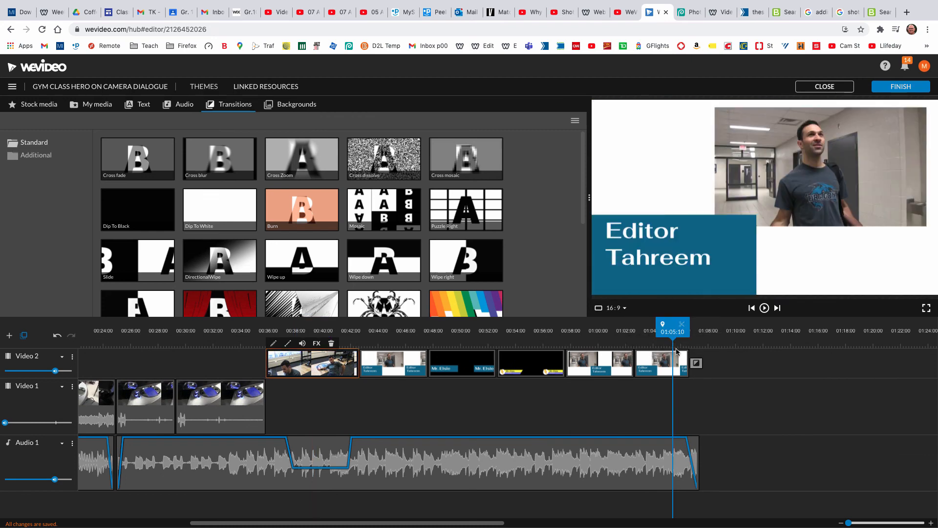
{"action": "left_click", "coordinate": [697, 364]}
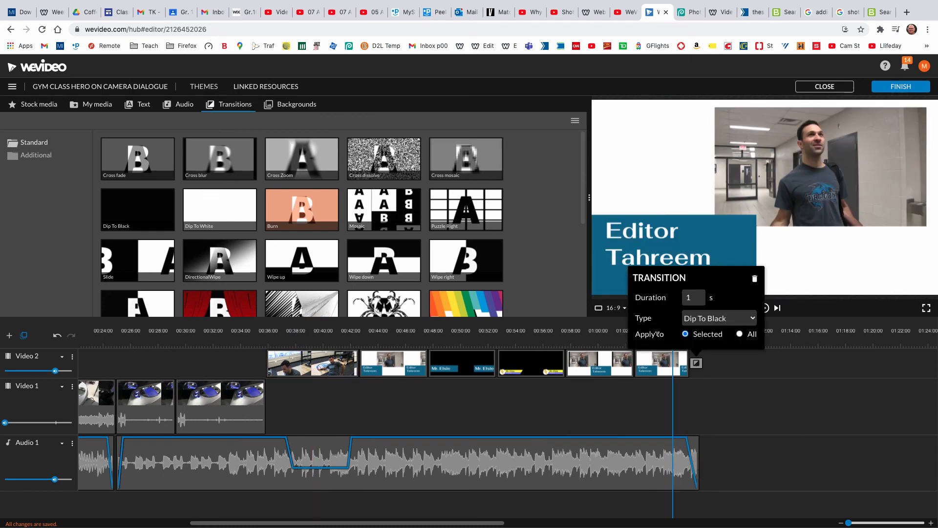
{"action": "left_click", "coordinate": [684, 426]}
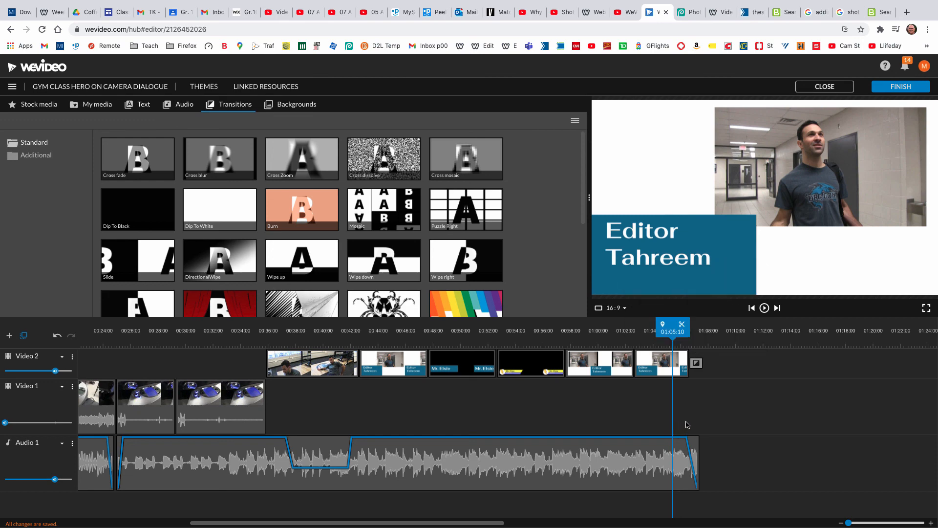
{"action": "left_click_drag", "start_coordinate": [669, 335], "coordinate": [685, 336]}
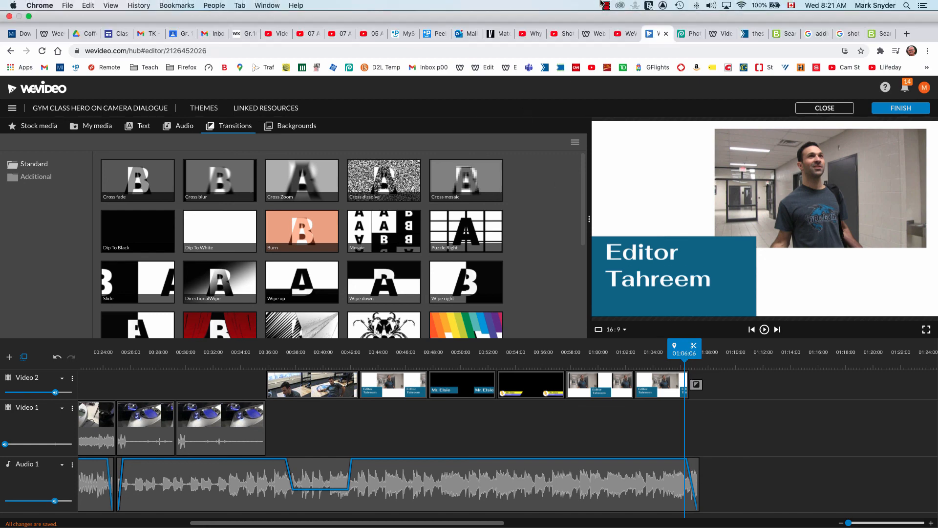
{"action": "left_click", "coordinate": [606, 5]}
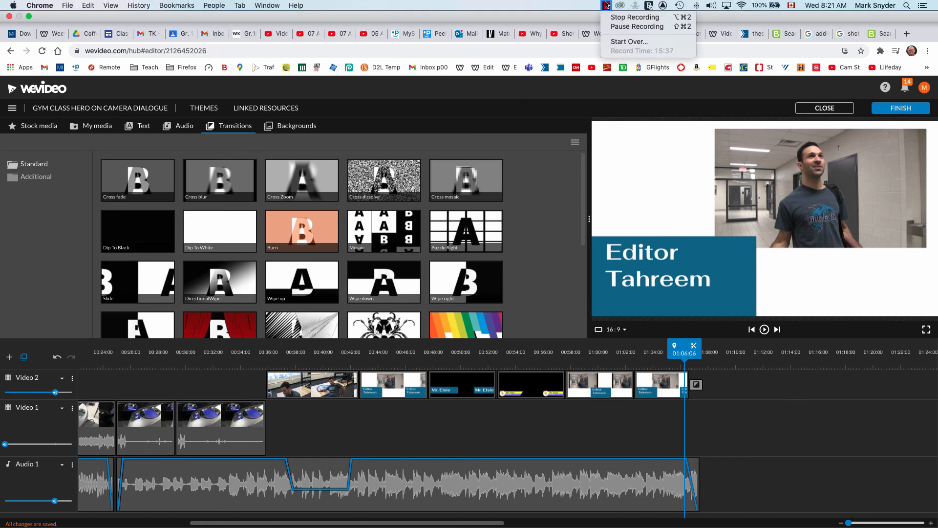